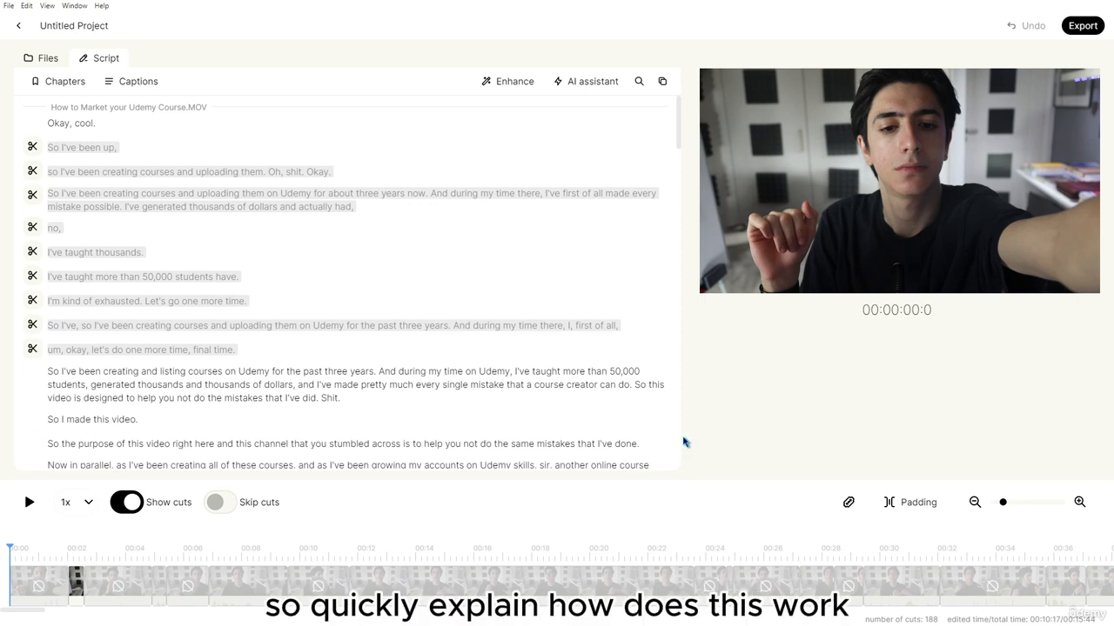
# Rename the project to 'Udemy Marketing Tips'
pyautogui.tripleClick(86, 27)
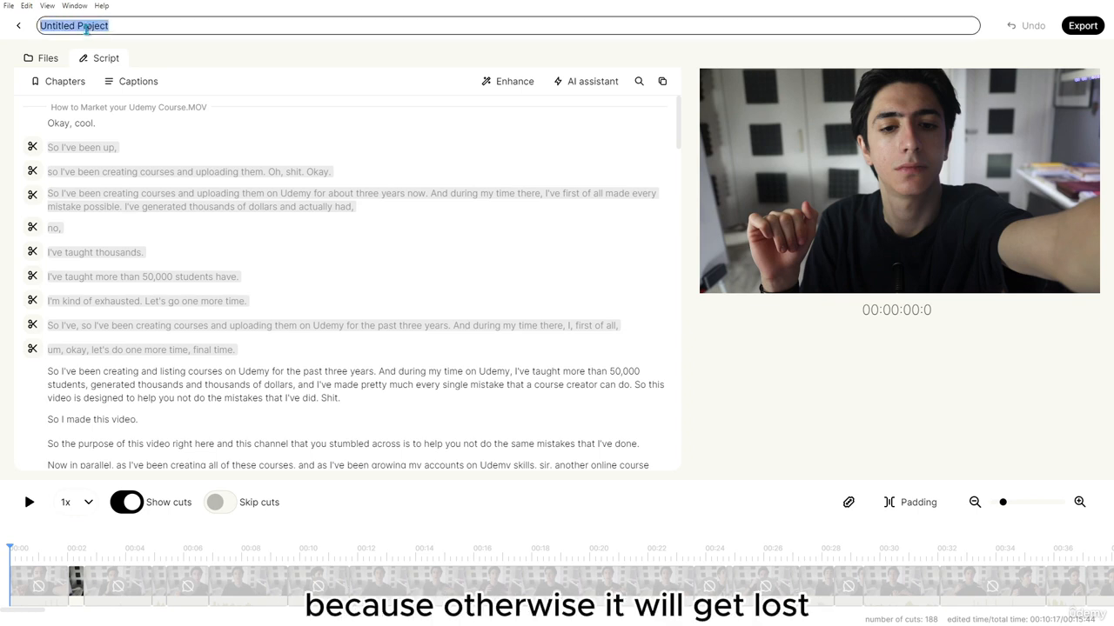
pyautogui.write('Udemy Marketing Tips')
pyautogui.click(243, 55)
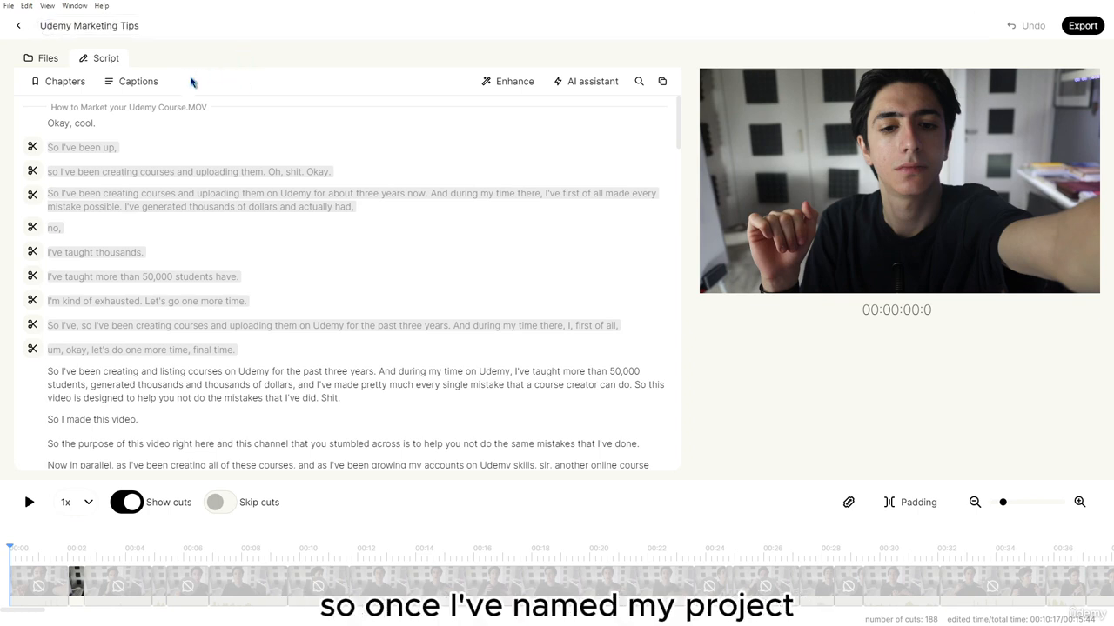
# Check the source video in Files, then select the whole transcript in the Script view
pyautogui.click(48, 60)
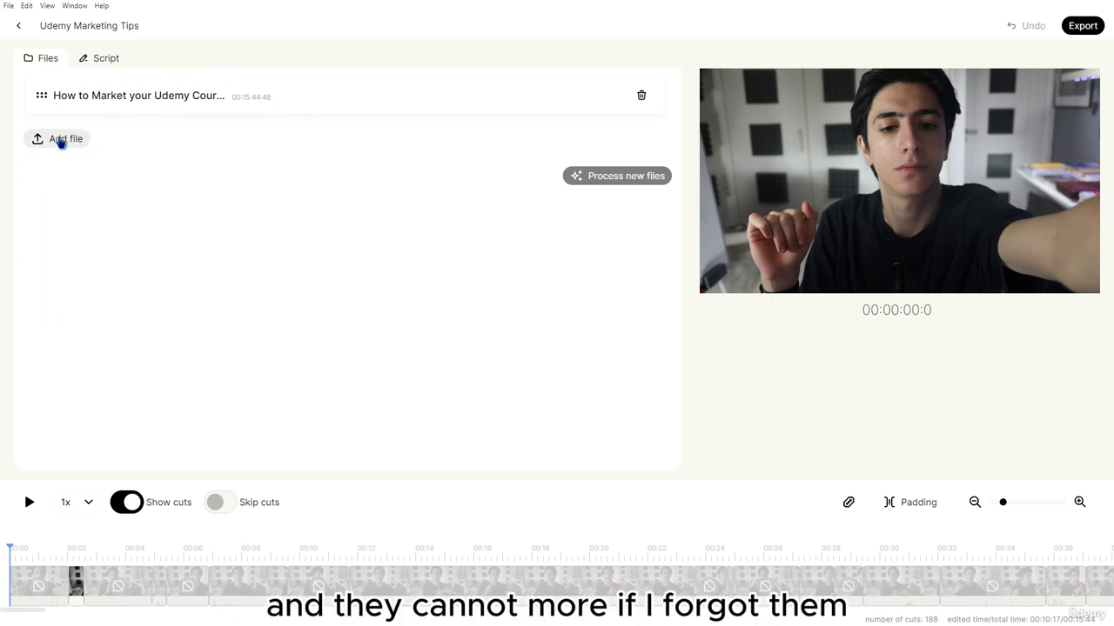
pyautogui.click(93, 61)
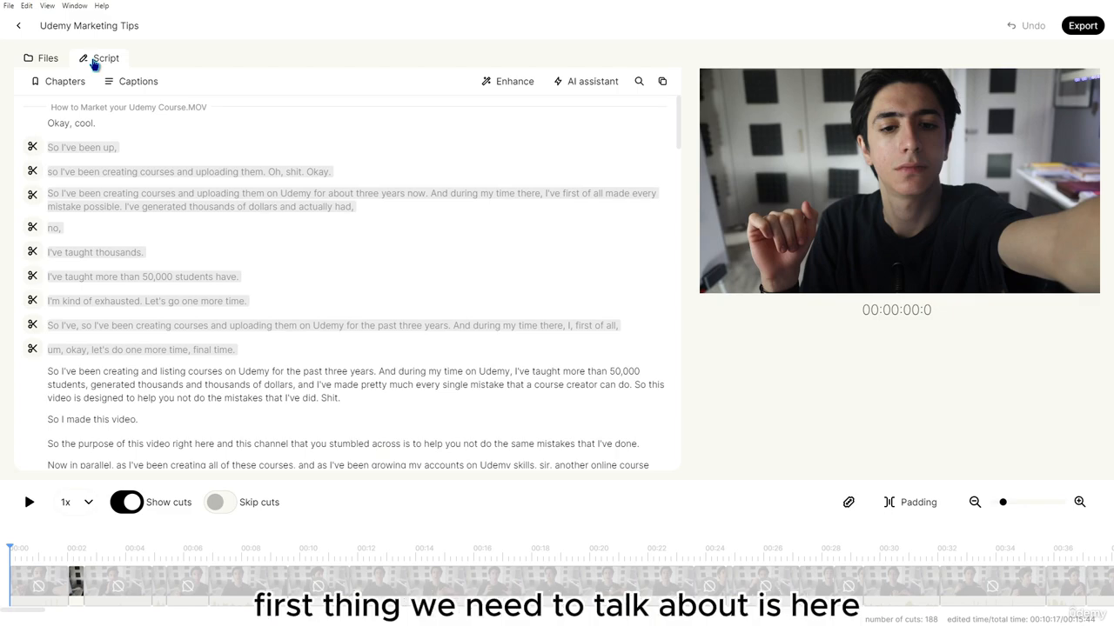
pyautogui.moveTo(48, 124); pyautogui.dragTo(401, 456)
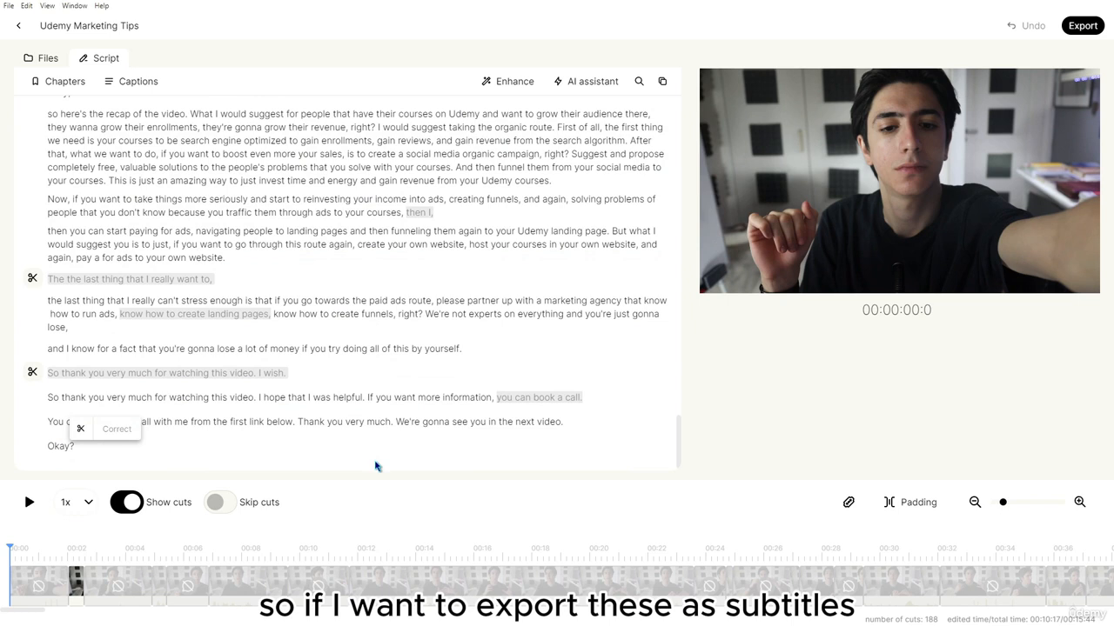
pyautogui.click(376, 467)
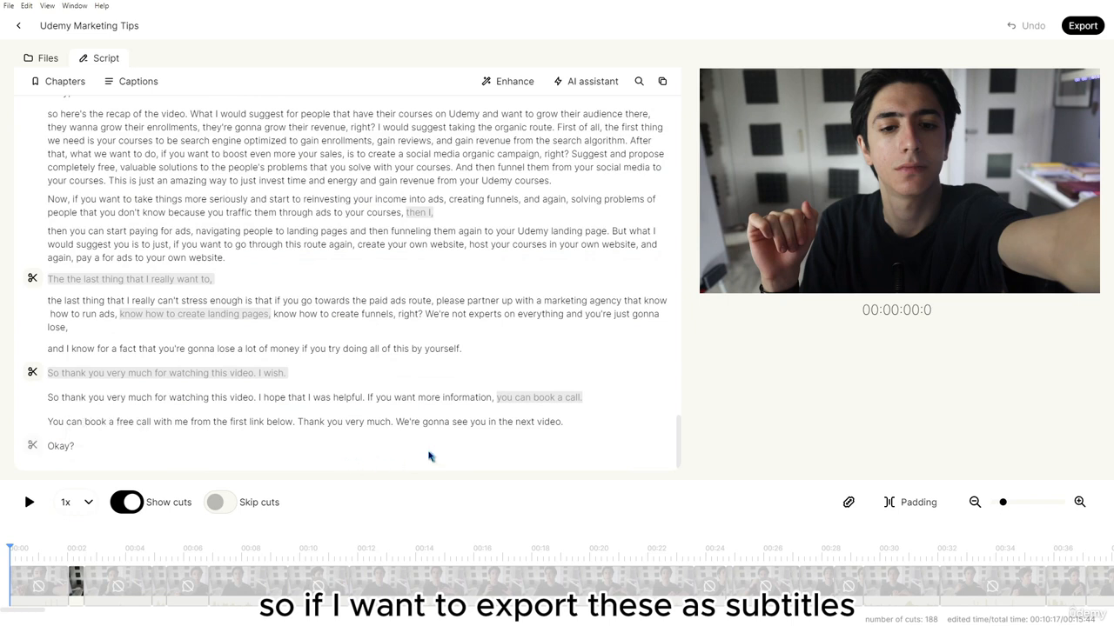
pyautogui.click(1079, 27)
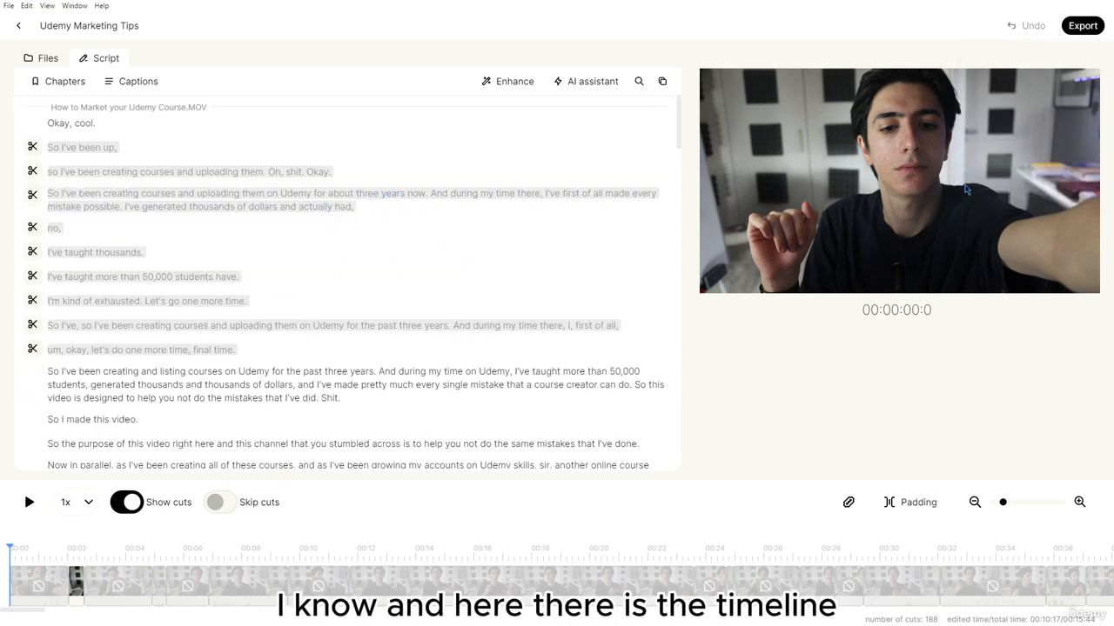
pyautogui.click(155, 569)
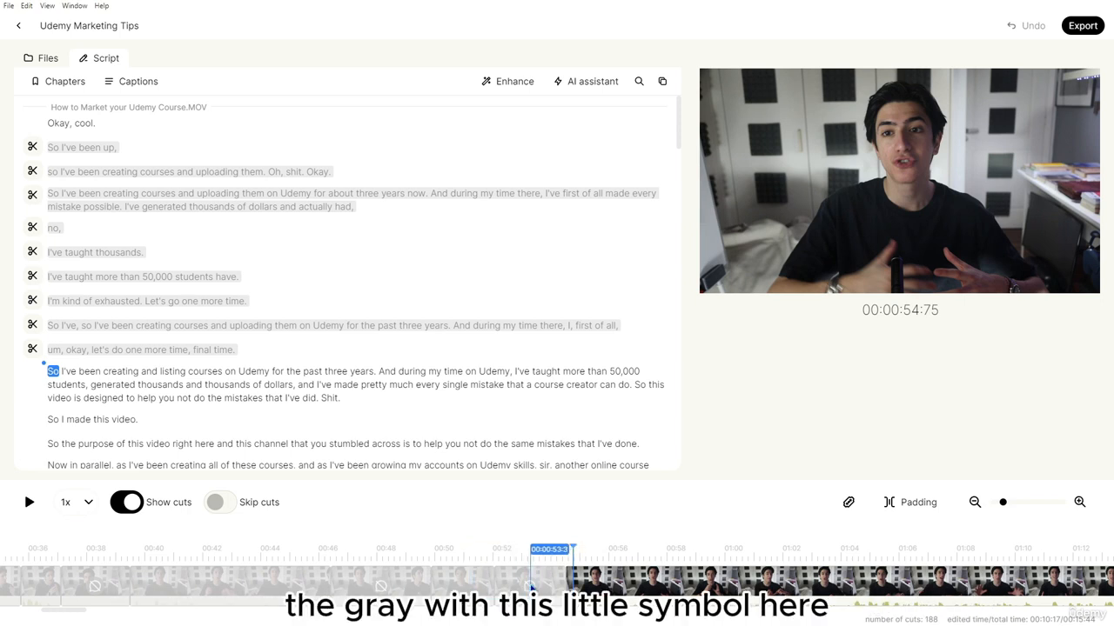
pyautogui.click(432, 565)
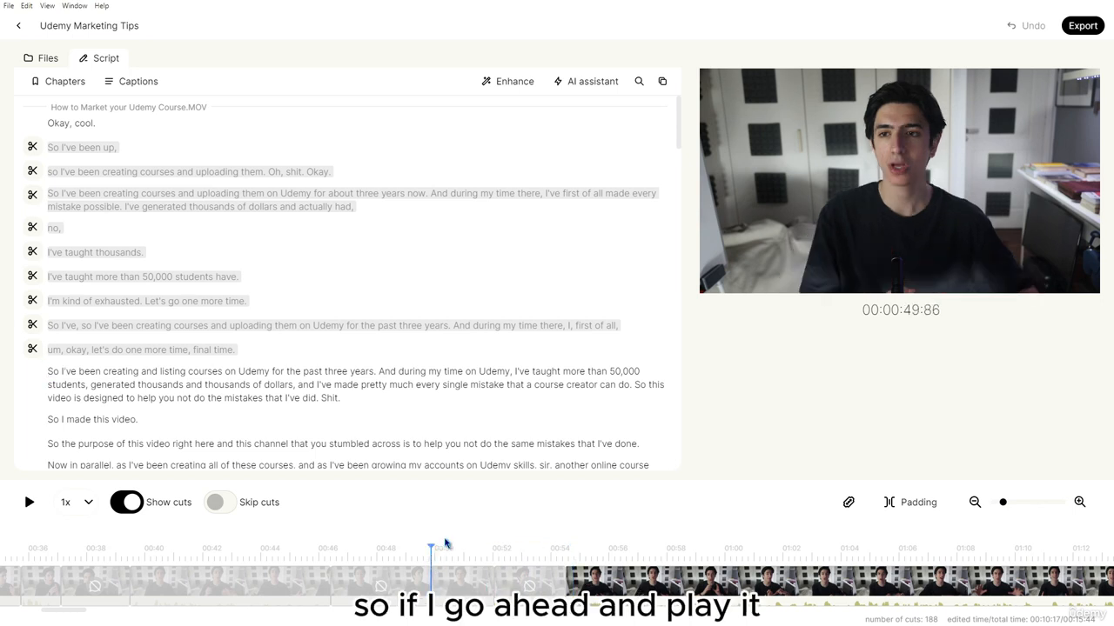
pyautogui.press('space')
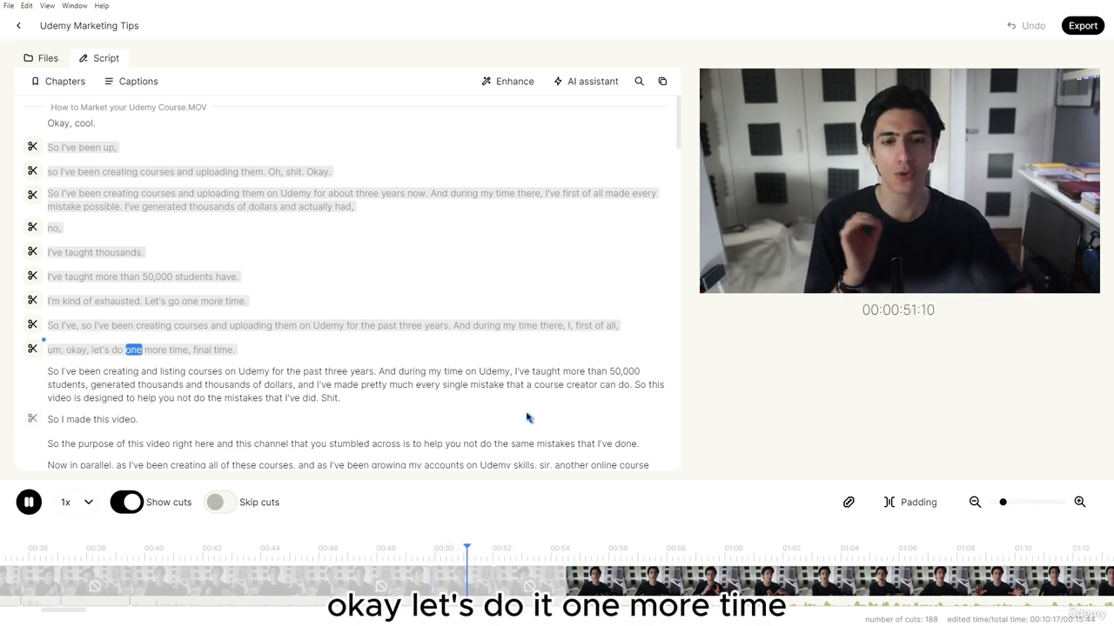
pyautogui.press('space')
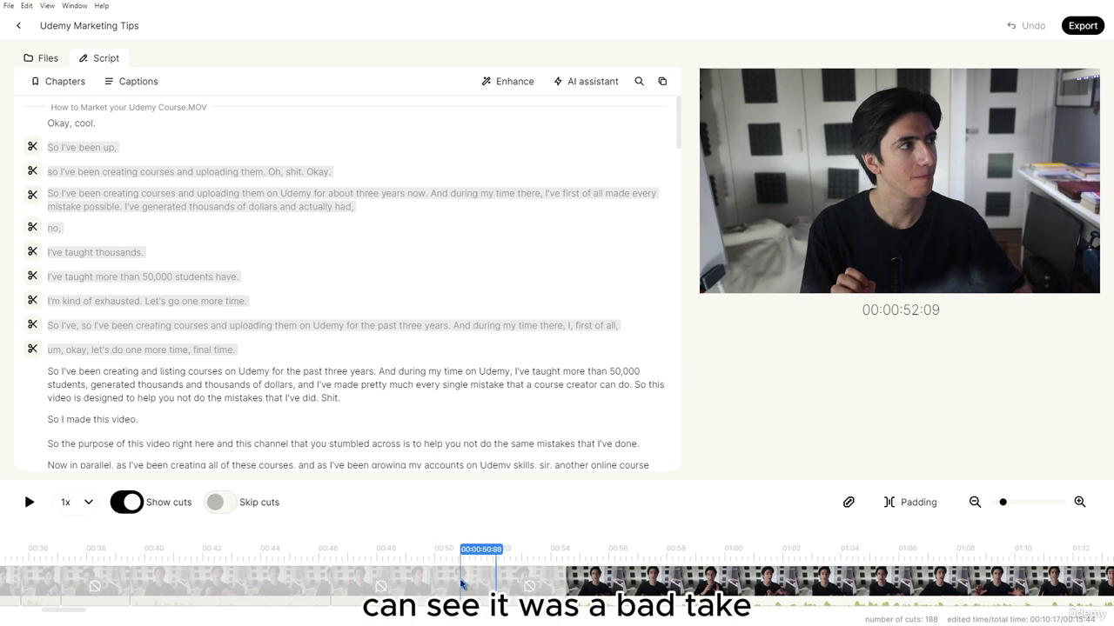
pyautogui.press('space')
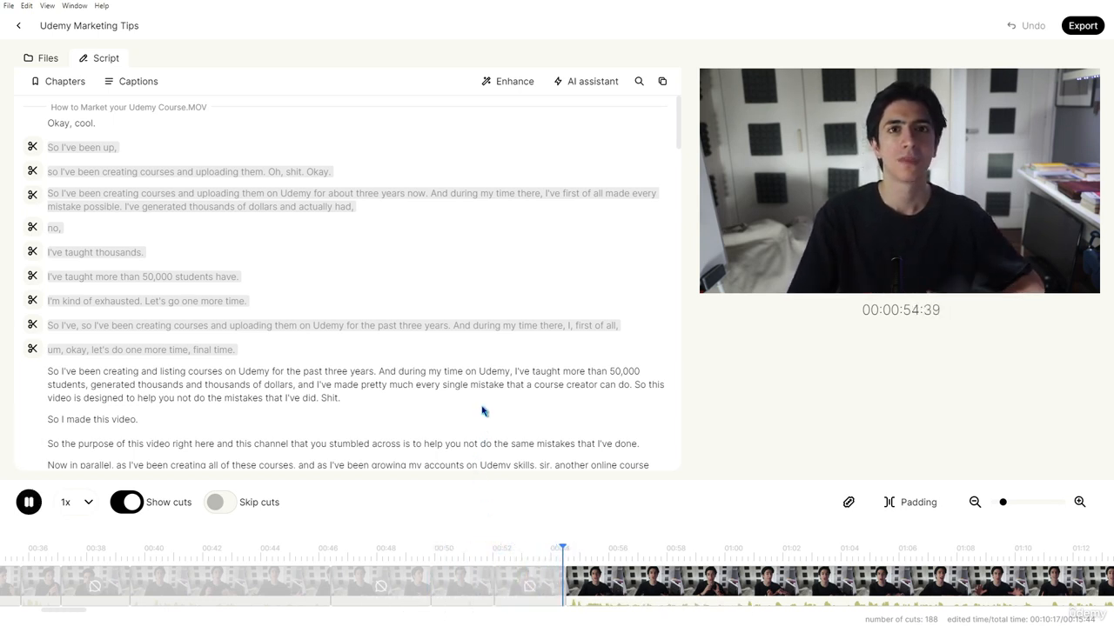
pyautogui.press('space')
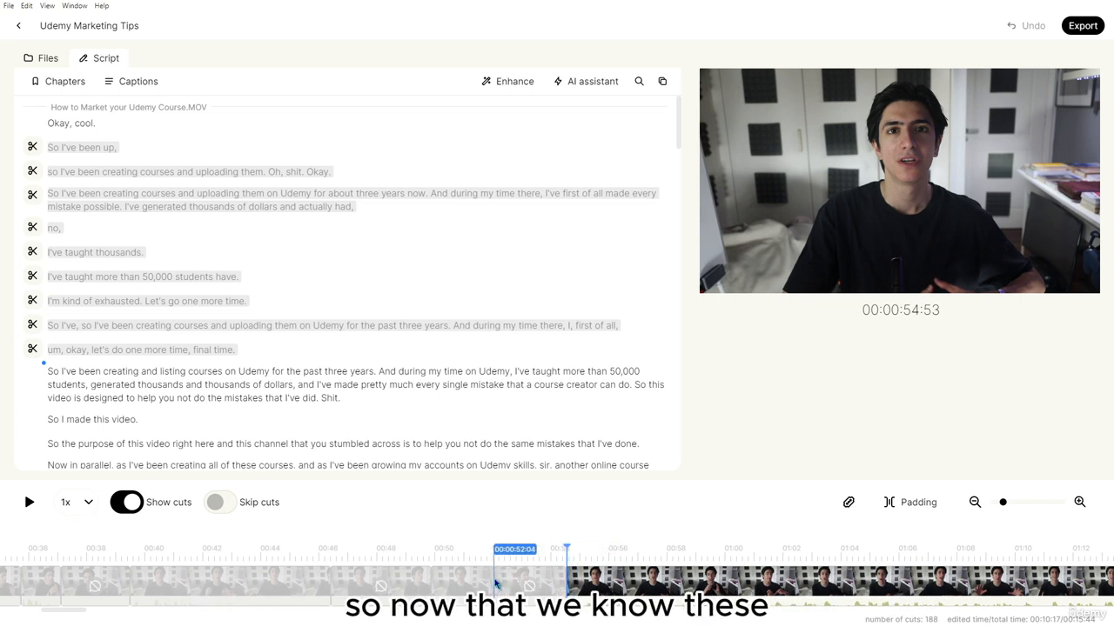
# Play the opening clip from the word 'Okay' to hear the start of the video
pyautogui.click(54, 123)
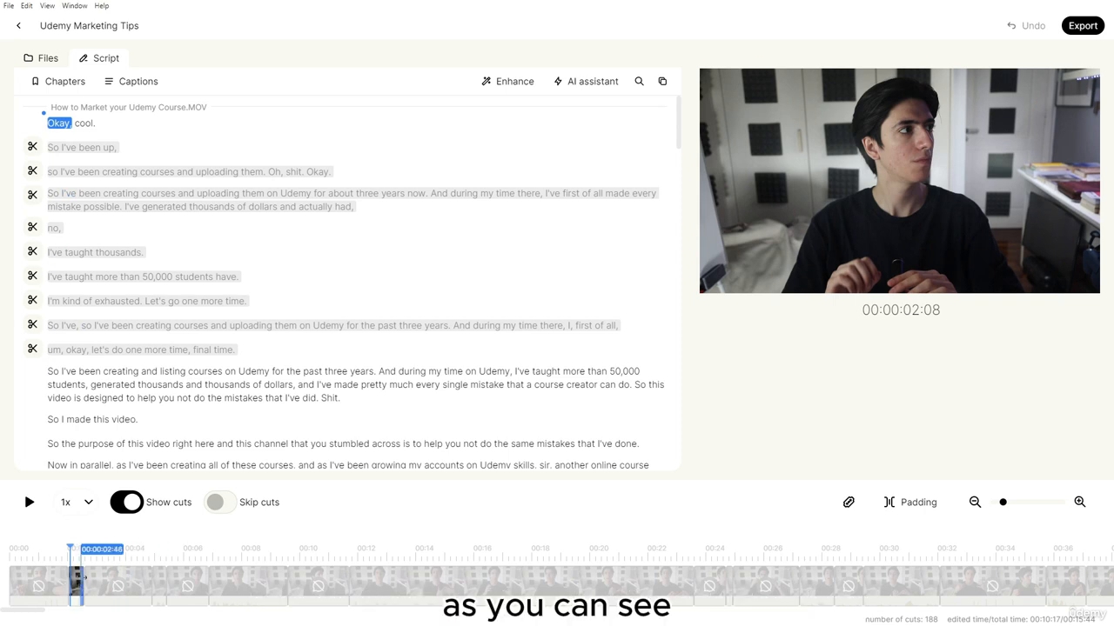
pyautogui.click(76, 586)
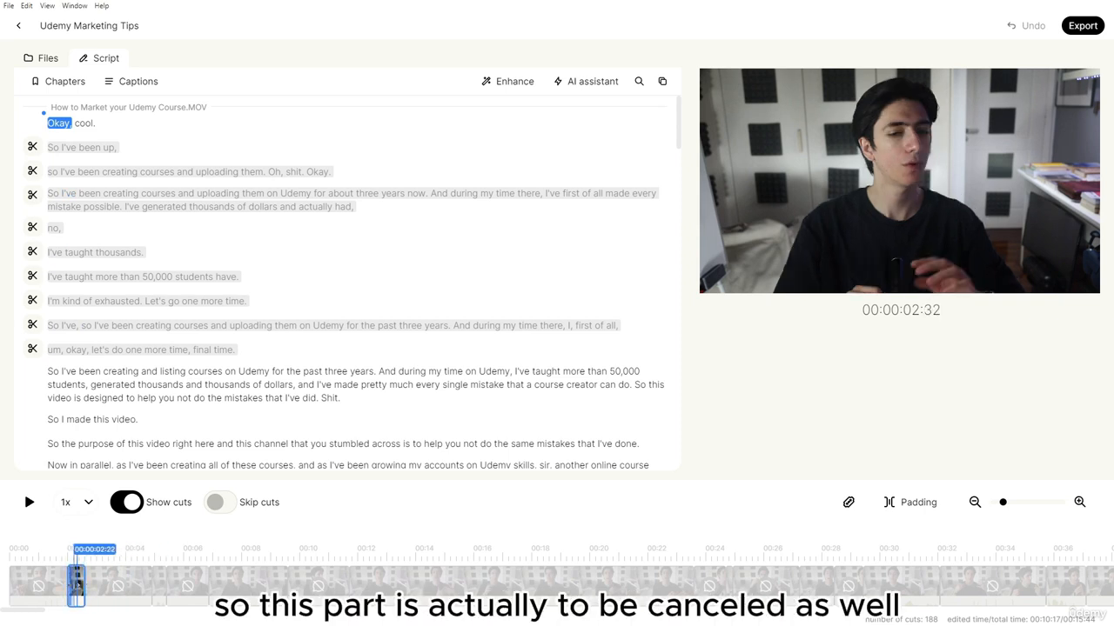
pyautogui.click(71, 564)
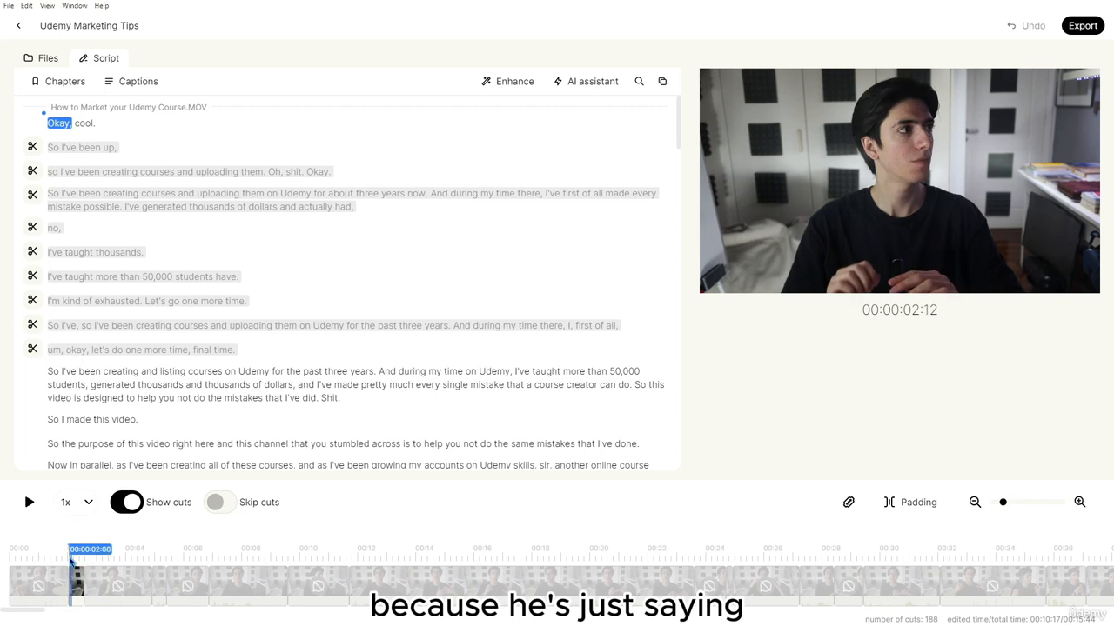
pyautogui.press('space')
pyautogui.press('space')
pyautogui.click(70, 564)
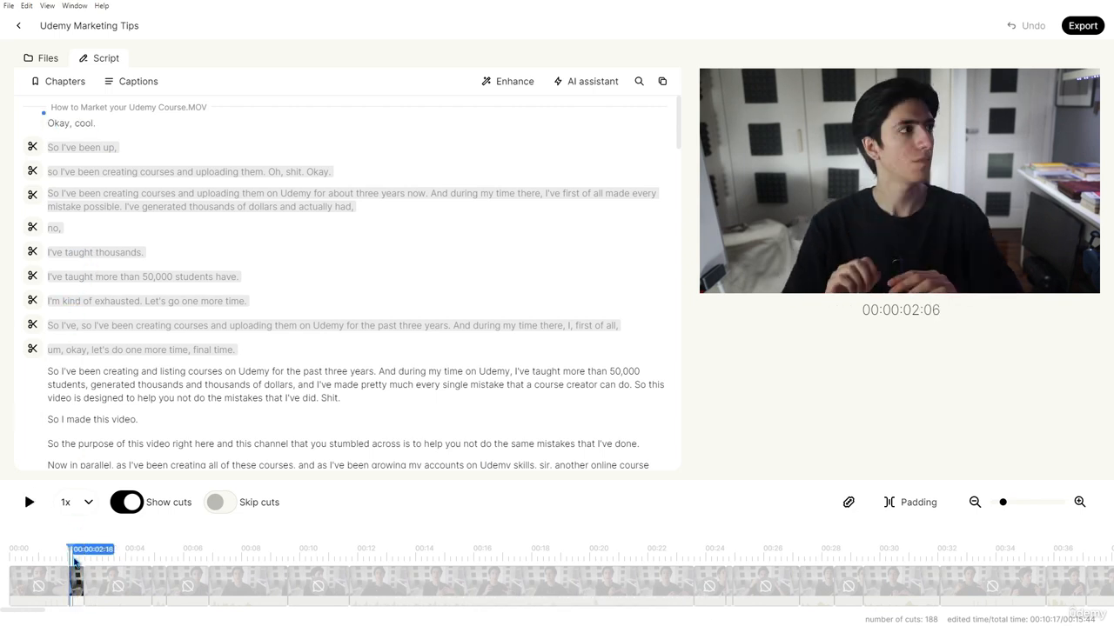
# Cut the 'Okay, cool.' line from the script, bringing the runtime to 00:10:16
pyautogui.click(76, 578)
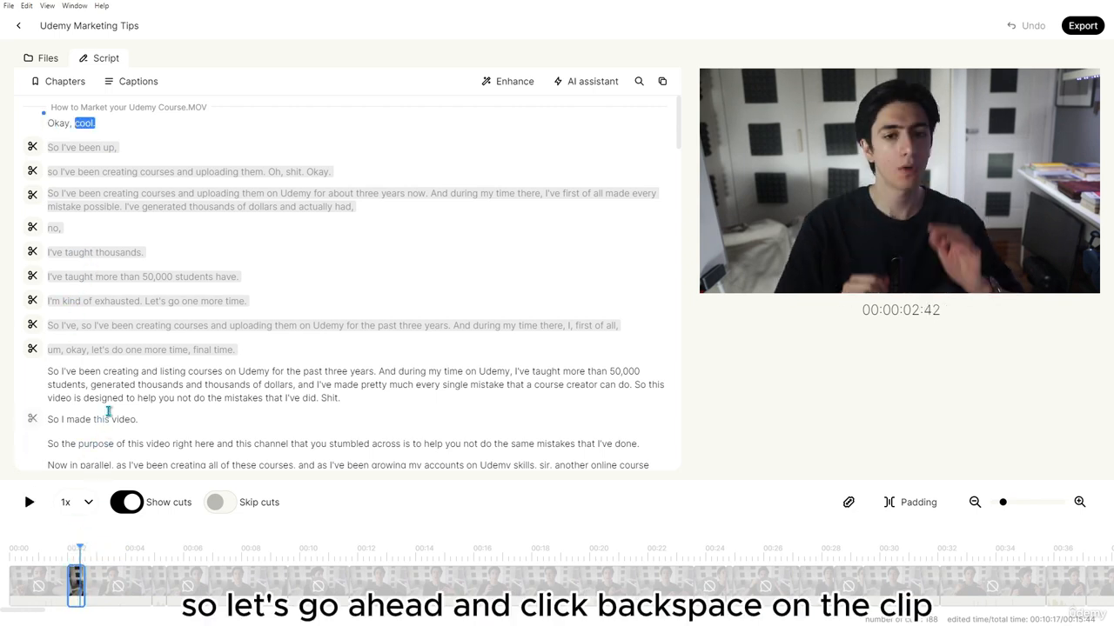
pyautogui.press('BackSpace')
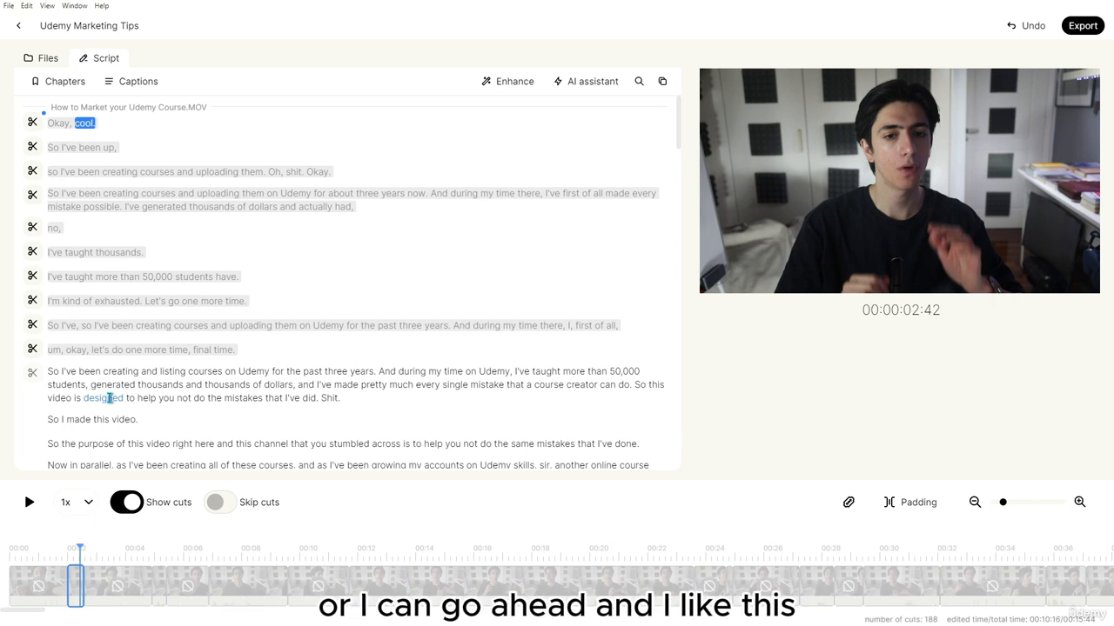
pyautogui.click(33, 123)
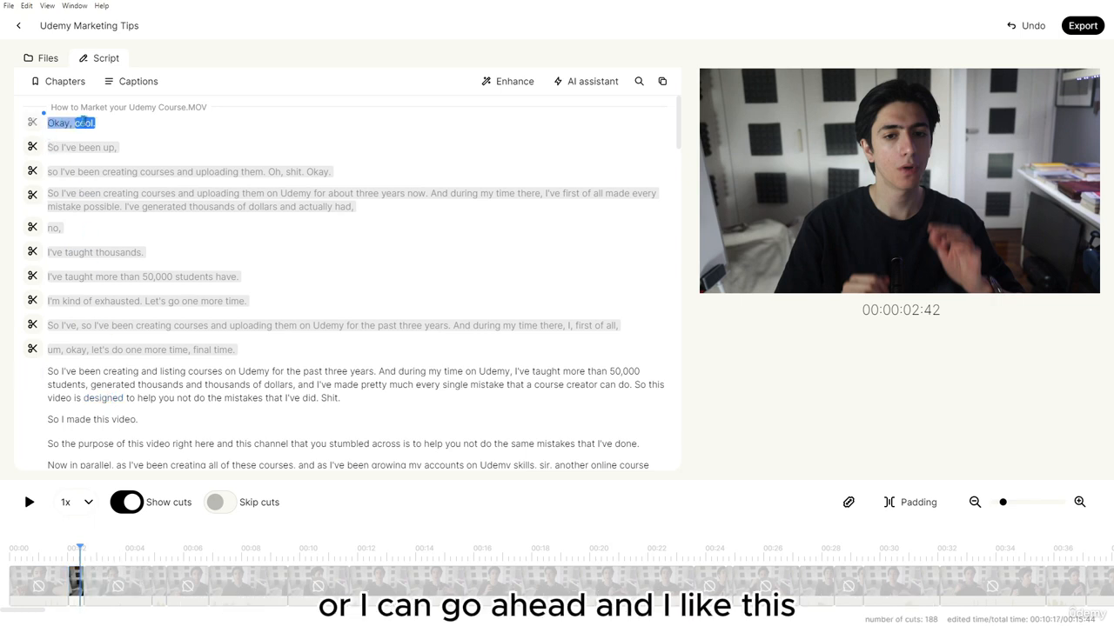
pyautogui.moveTo(85, 122); pyautogui.dragTo(109, 124)
pyautogui.press('BackSpace')
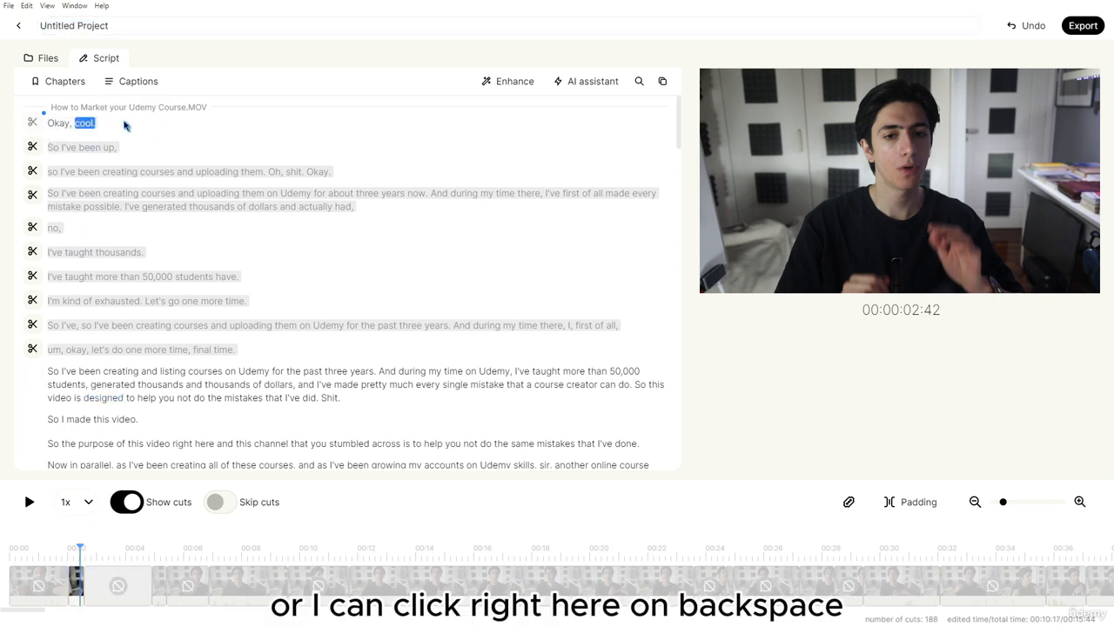
pyautogui.click(32, 126)
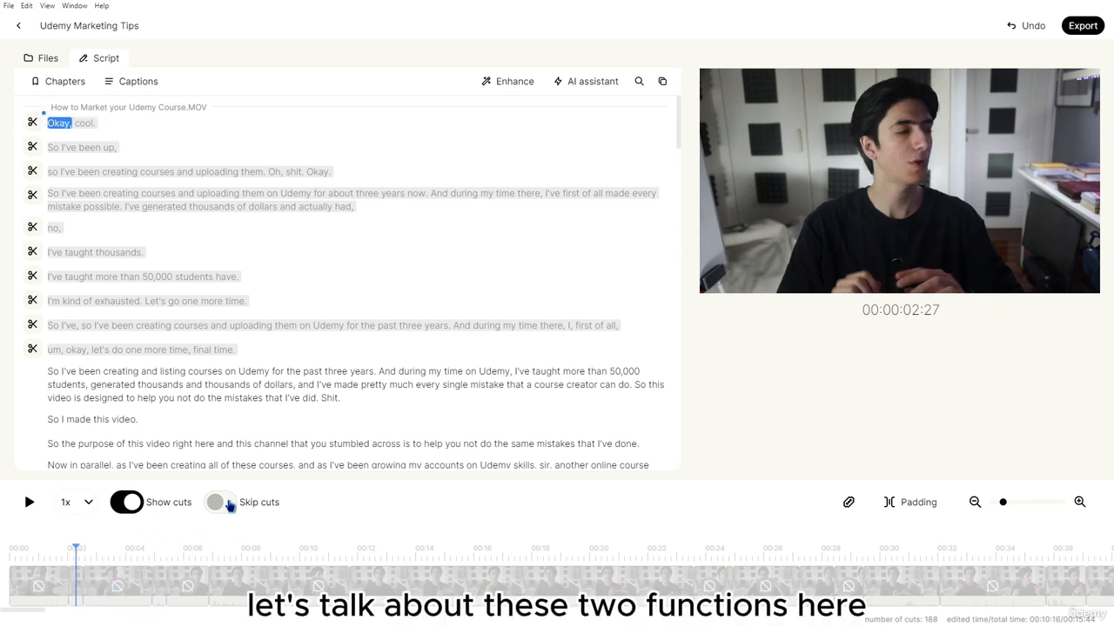
# Keep Show cuts on and turn on Skip cuts so playback skips removed takes
pyautogui.click(121, 510)
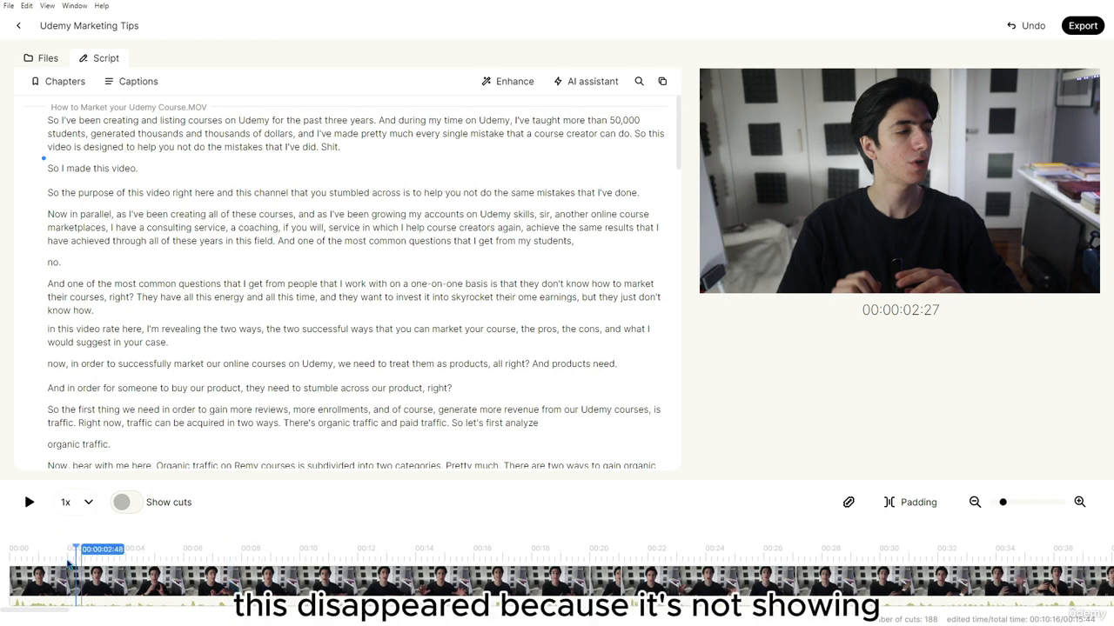
pyautogui.click(123, 502)
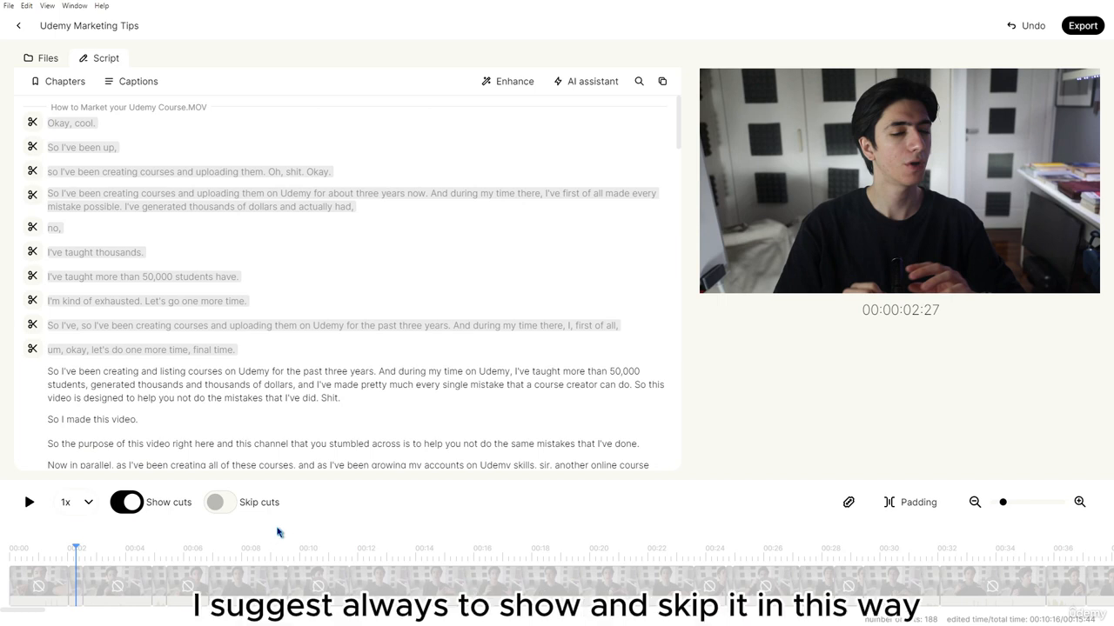
pyautogui.click(232, 503)
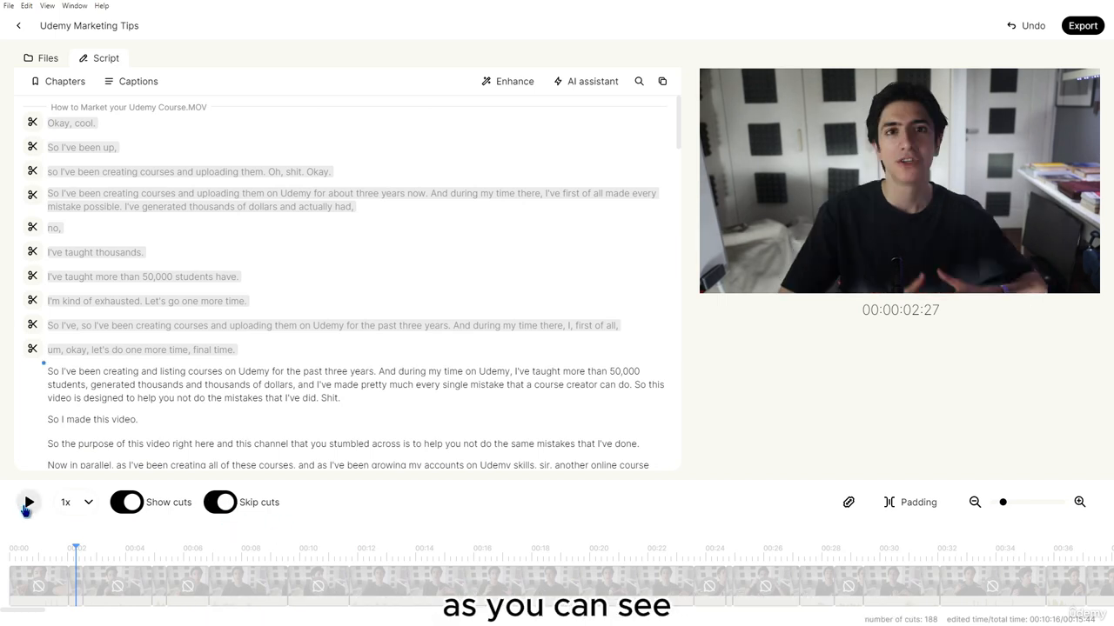
# Preview the edited video, then place the playhead at 00:00:54:56
pyautogui.click(27, 503)
pyautogui.click(27, 502)
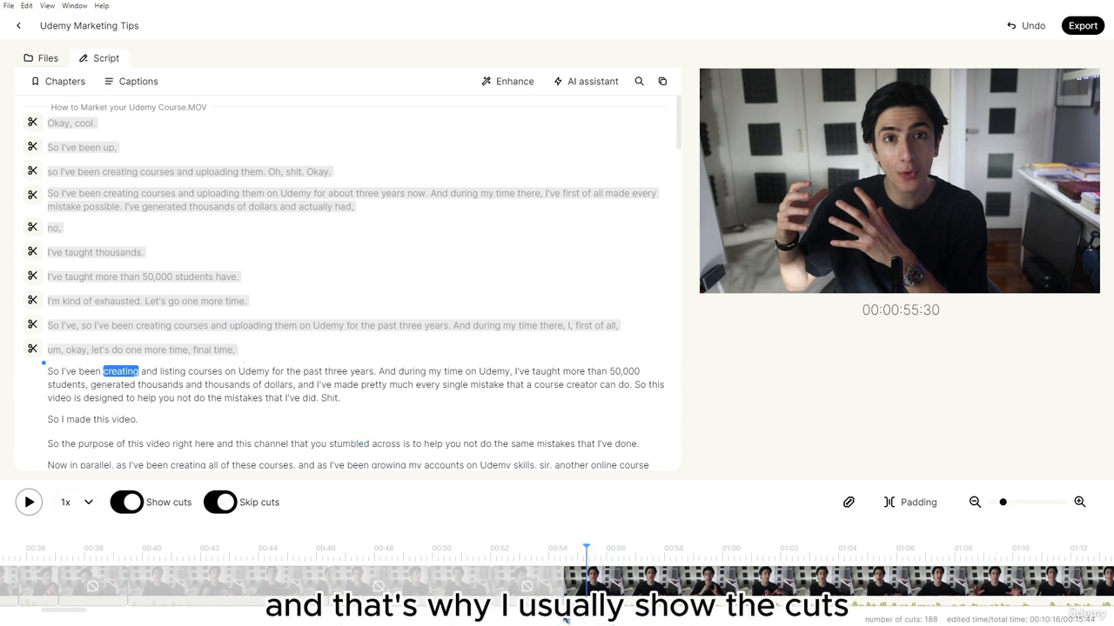
pyautogui.click(569, 554)
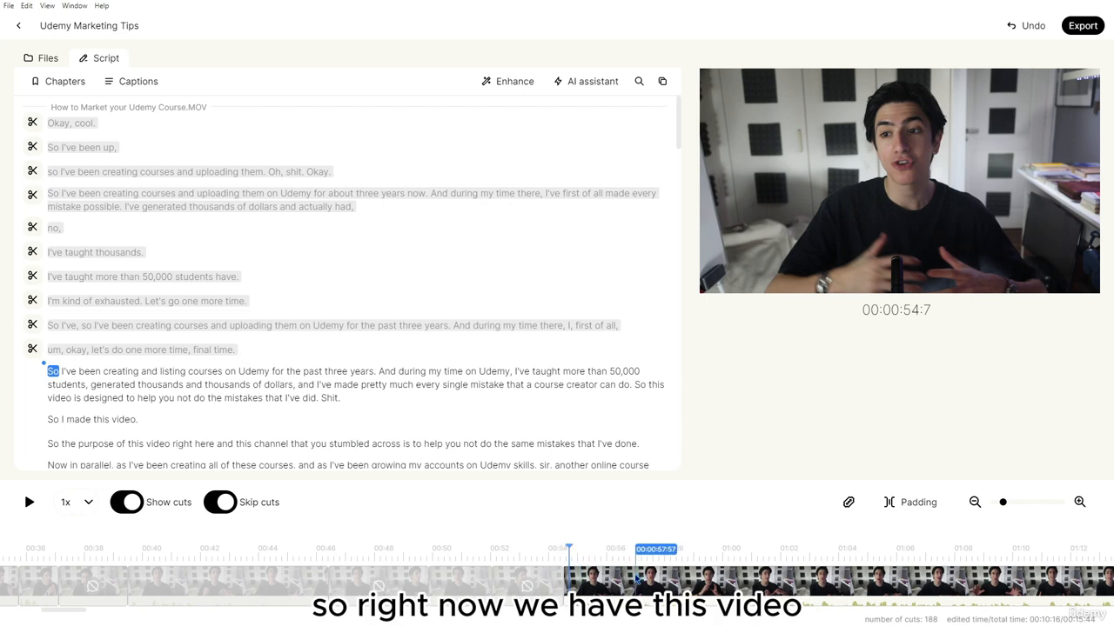
pyautogui.click(566, 552)
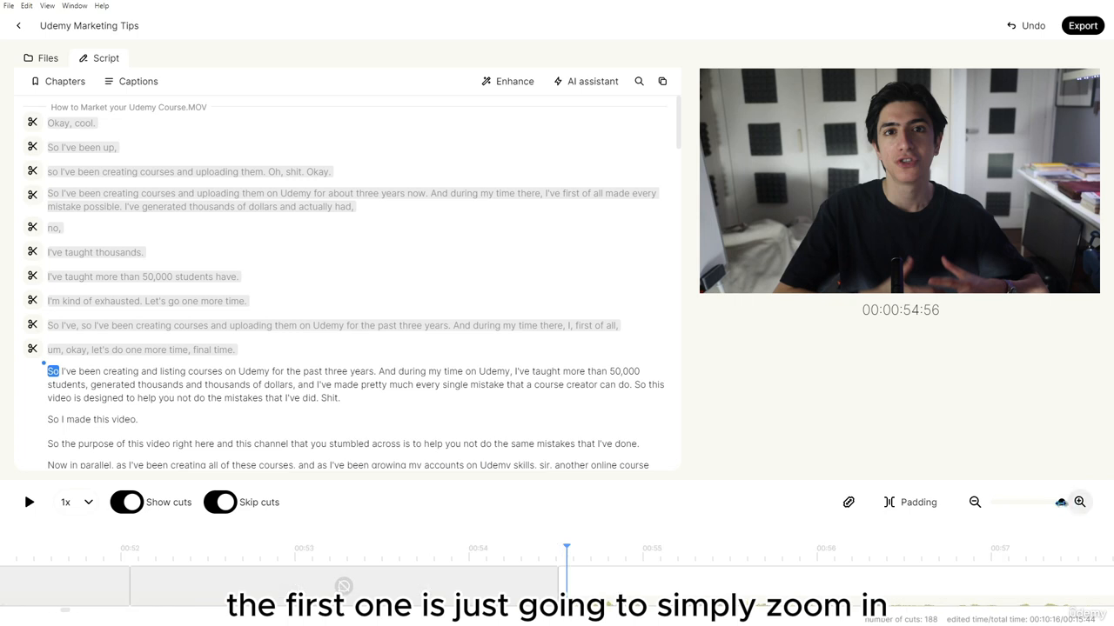
# Zoom out the timeline and blade-slice the footage between about 00:45 and 00:54, reaching 205 cuts
pyautogui.moveTo(1062, 502); pyautogui.dragTo(987, 509)
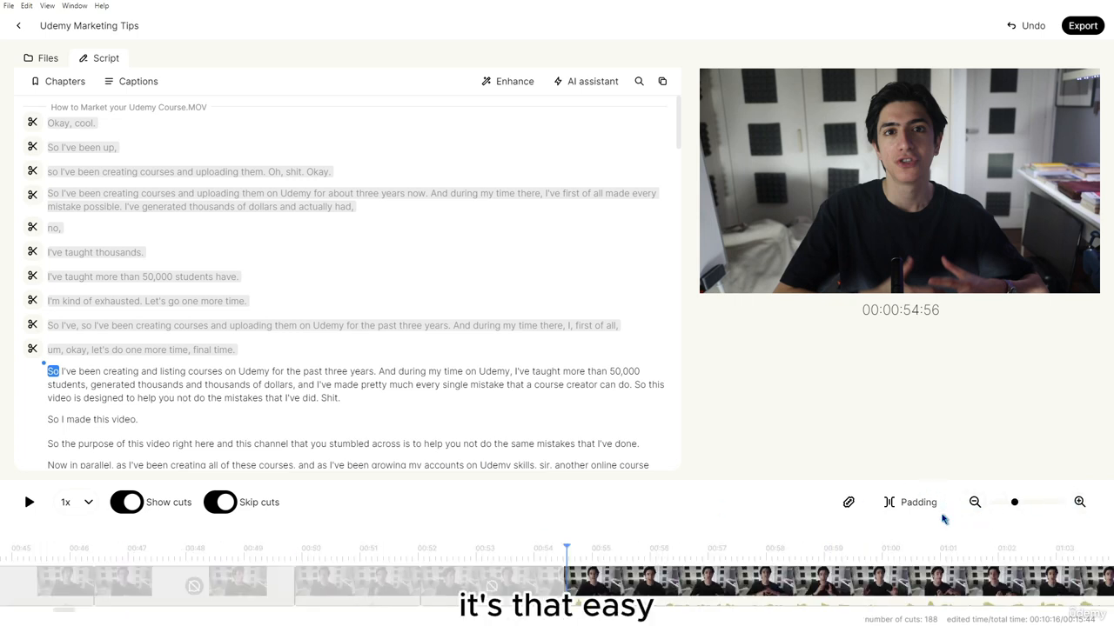
pyautogui.click(848, 502)
pyautogui.moveTo(527, 582); pyautogui.dragTo(137, 591)
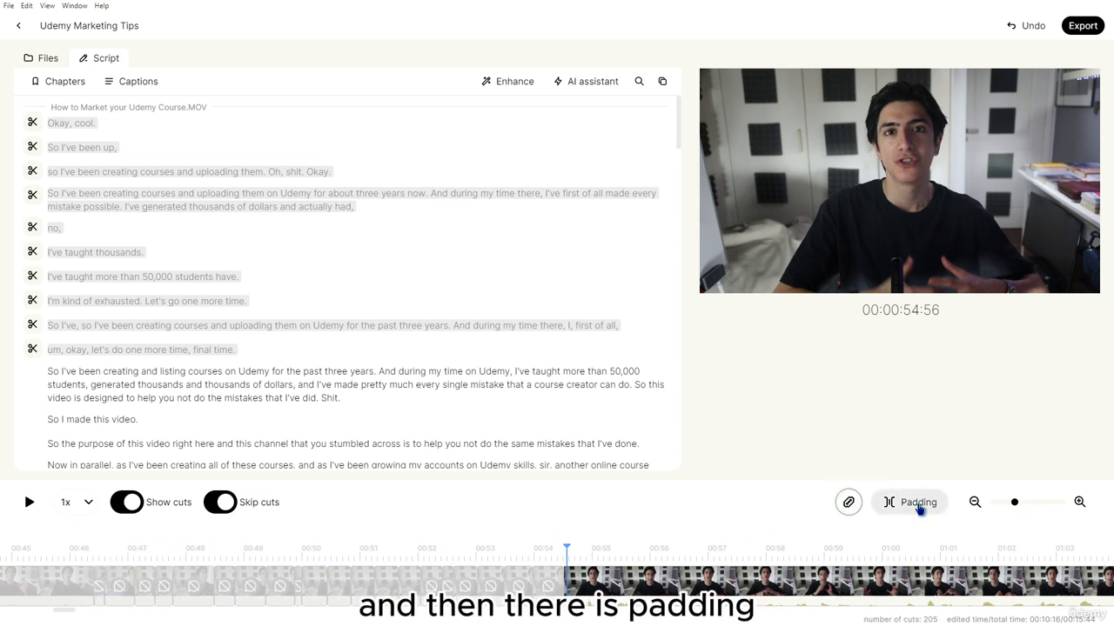
# Try 0.2s cut padding, reset it to 0s, and move the playhead to 00:00:54:48
pyautogui.click(920, 510)
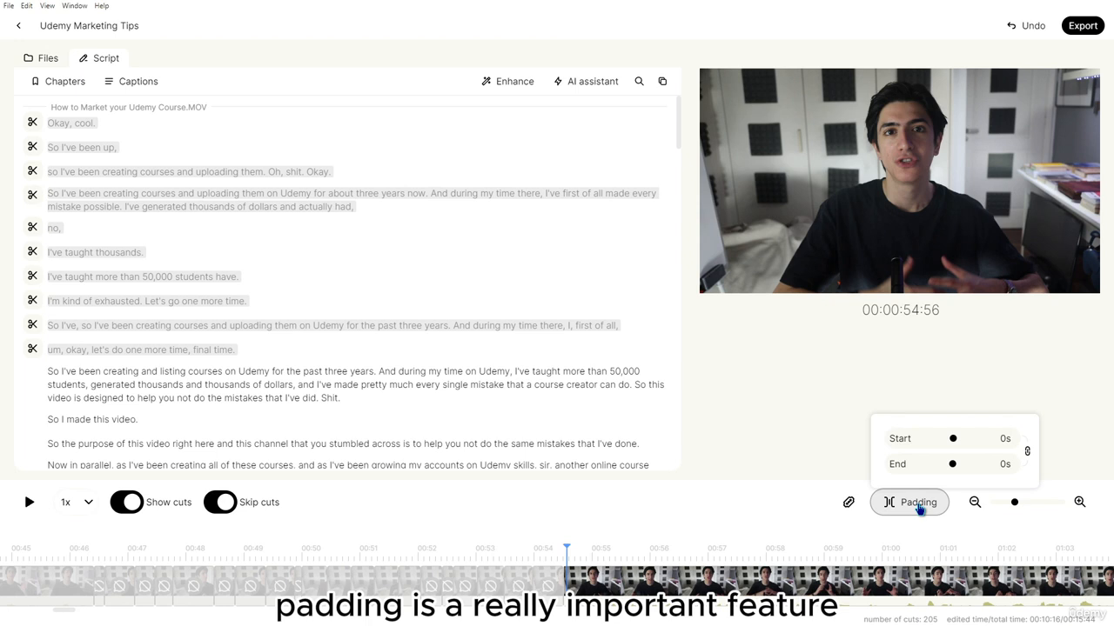
pyautogui.moveTo(953, 463); pyautogui.dragTo(967, 464)
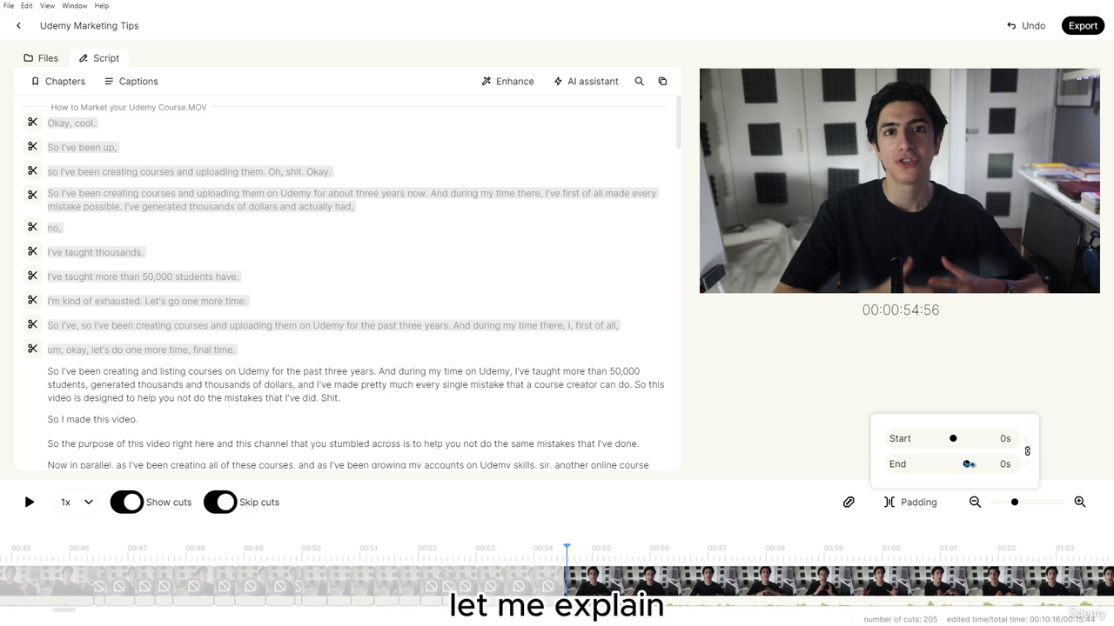
pyautogui.moveTo(969, 463); pyautogui.dragTo(966, 464)
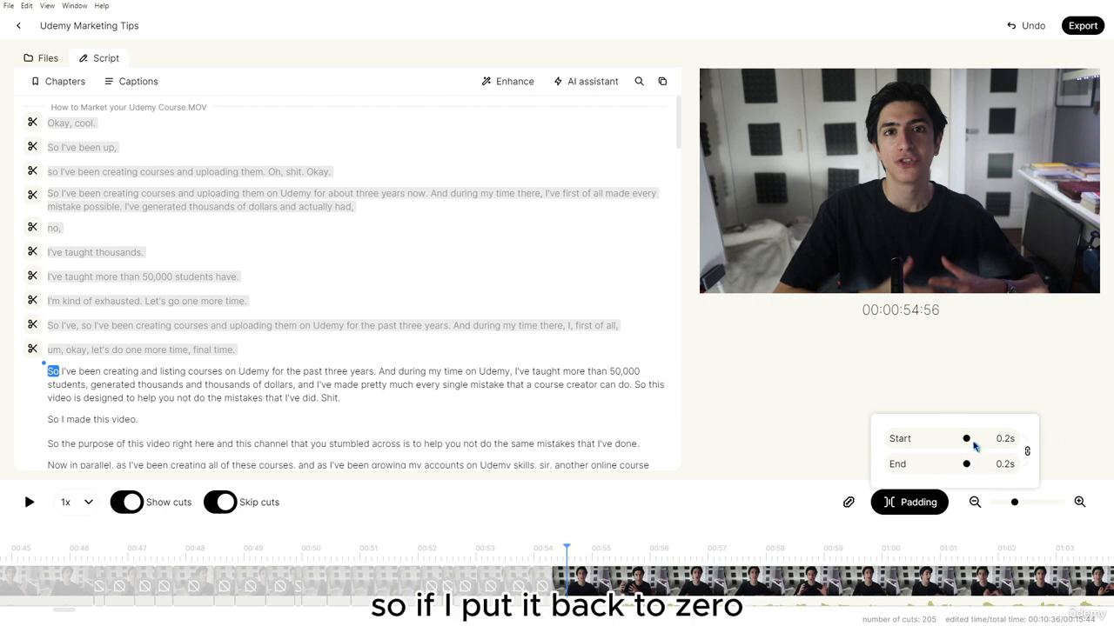
pyautogui.moveTo(948, 439); pyautogui.dragTo(953, 438)
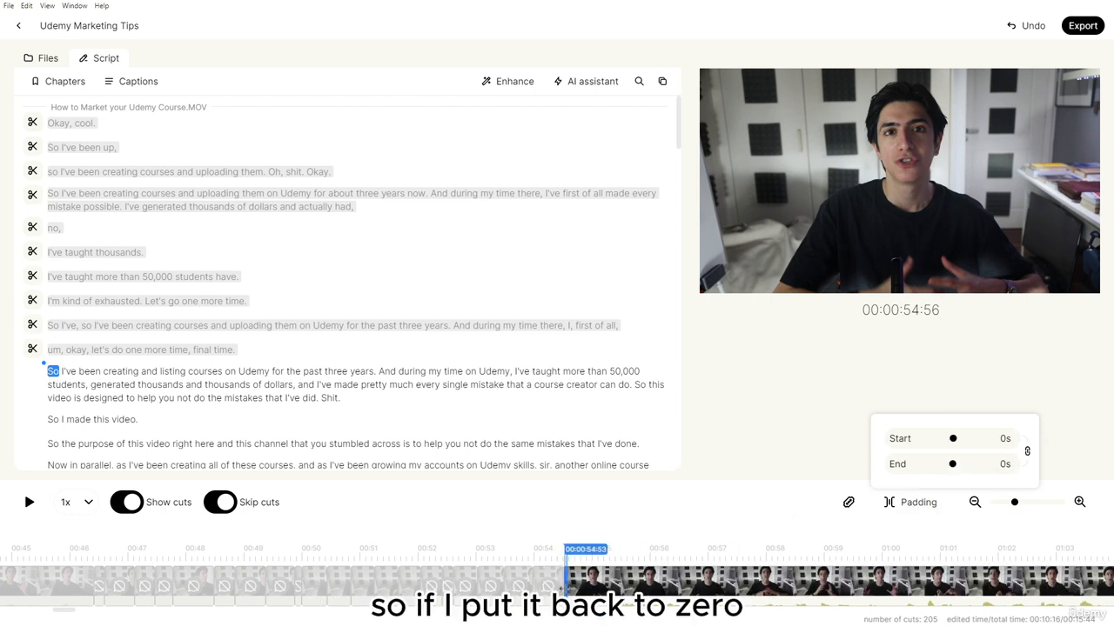
pyautogui.click(564, 552)
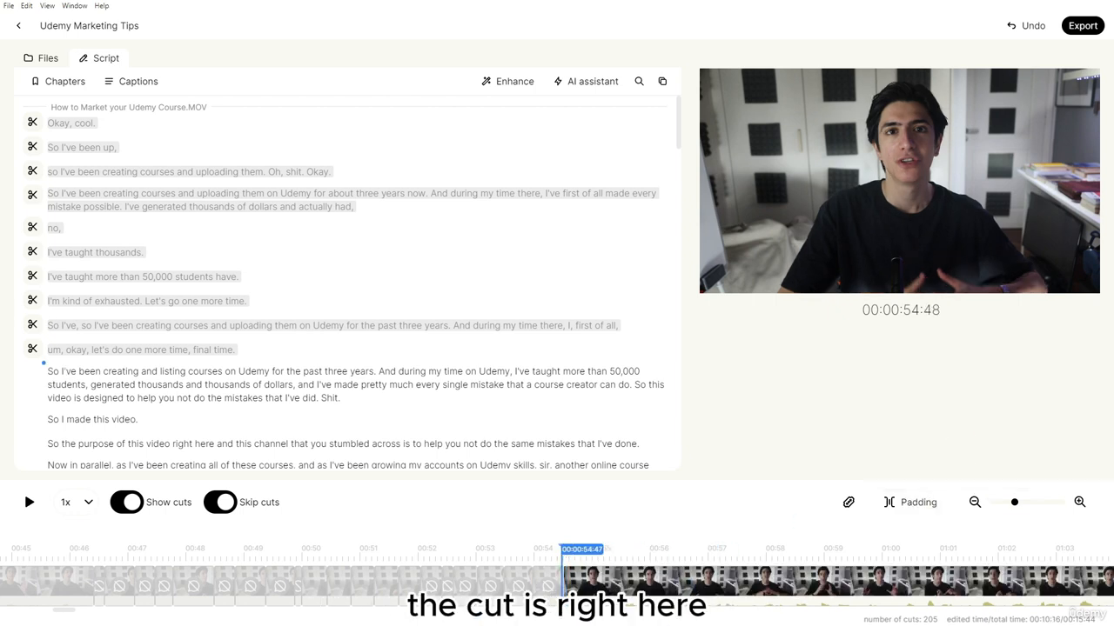
# Test unlinked 0.5s padding, then settle on 0.2s start and end padding, runtime 00:10:36
pyautogui.click(924, 503)
pyautogui.moveTo(954, 465); pyautogui.dragTo(967, 466)
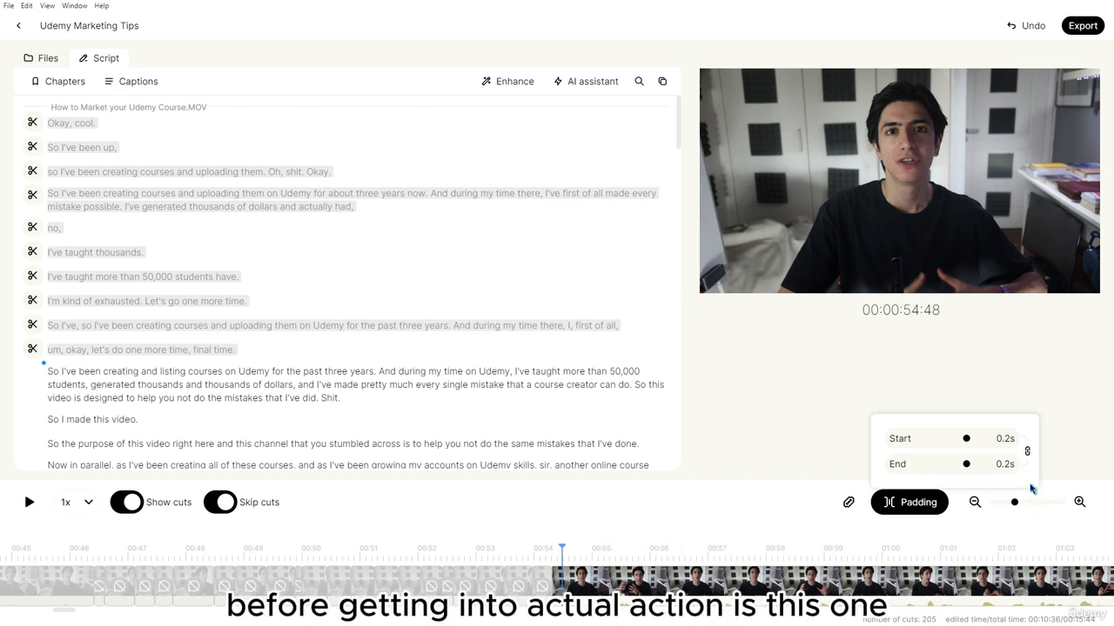
pyautogui.click(1027, 452)
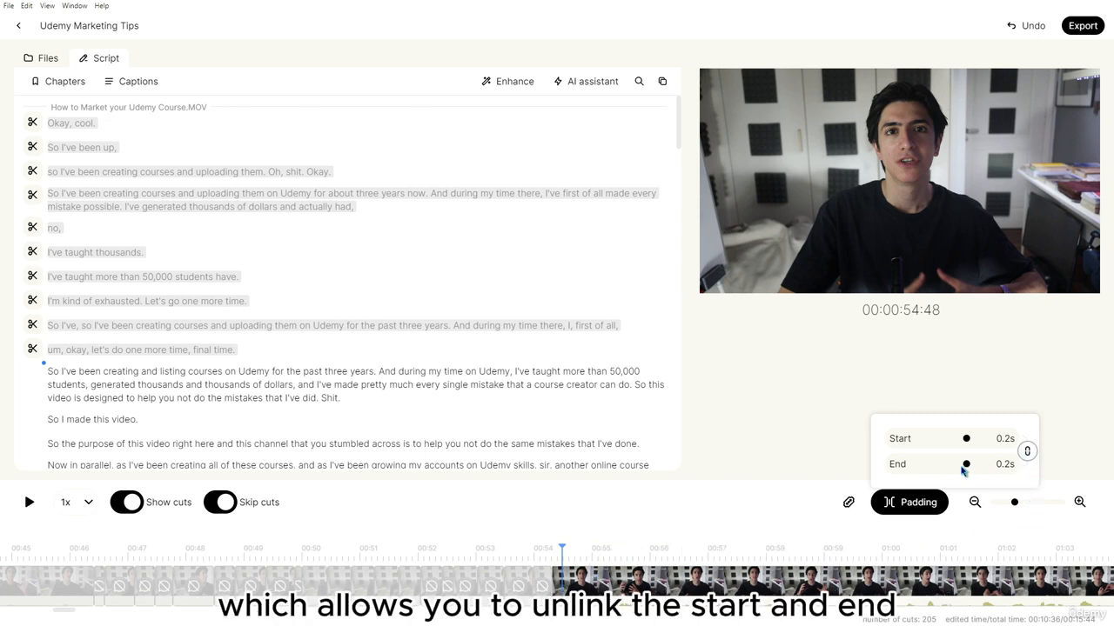
pyautogui.moveTo(969, 442); pyautogui.dragTo(987, 443)
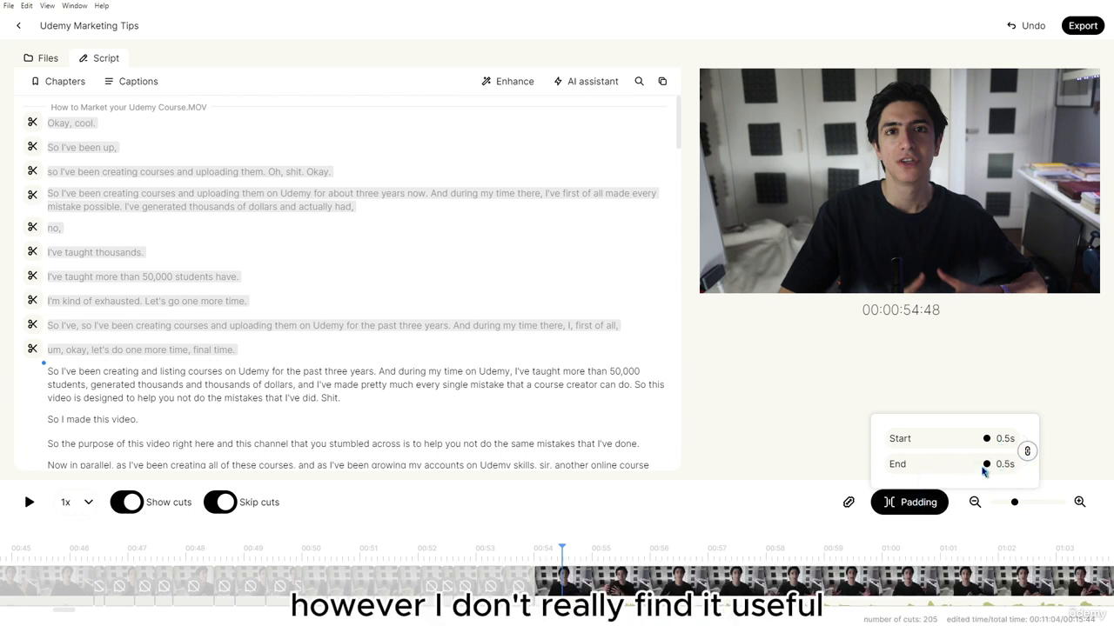
pyautogui.moveTo(952, 464); pyautogui.dragTo(965, 464)
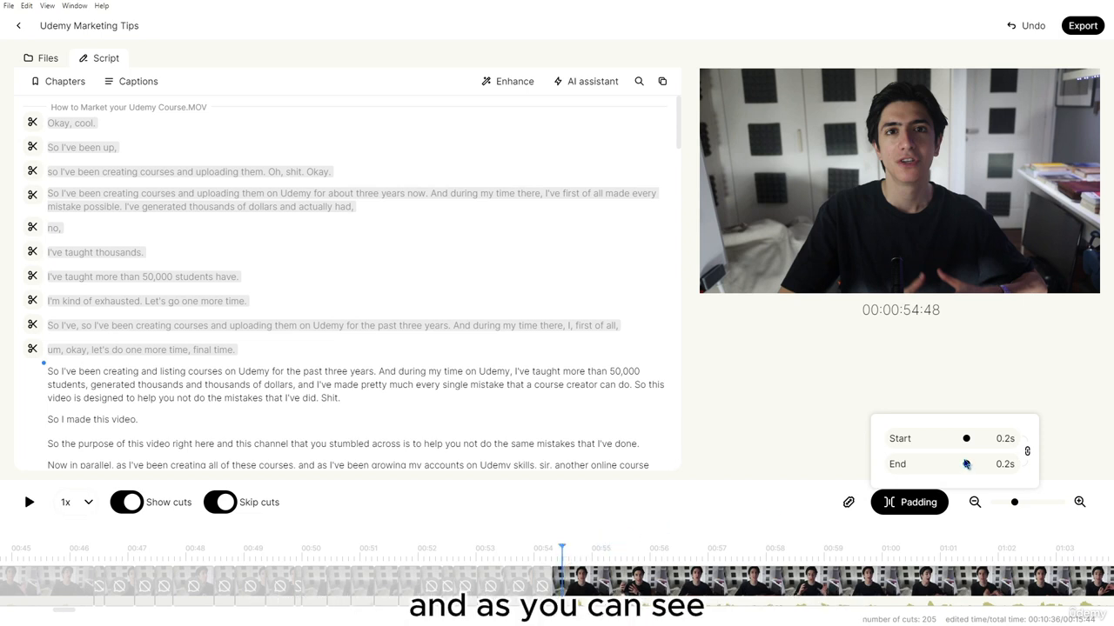
pyautogui.moveTo(959, 464); pyautogui.dragTo(952, 463)
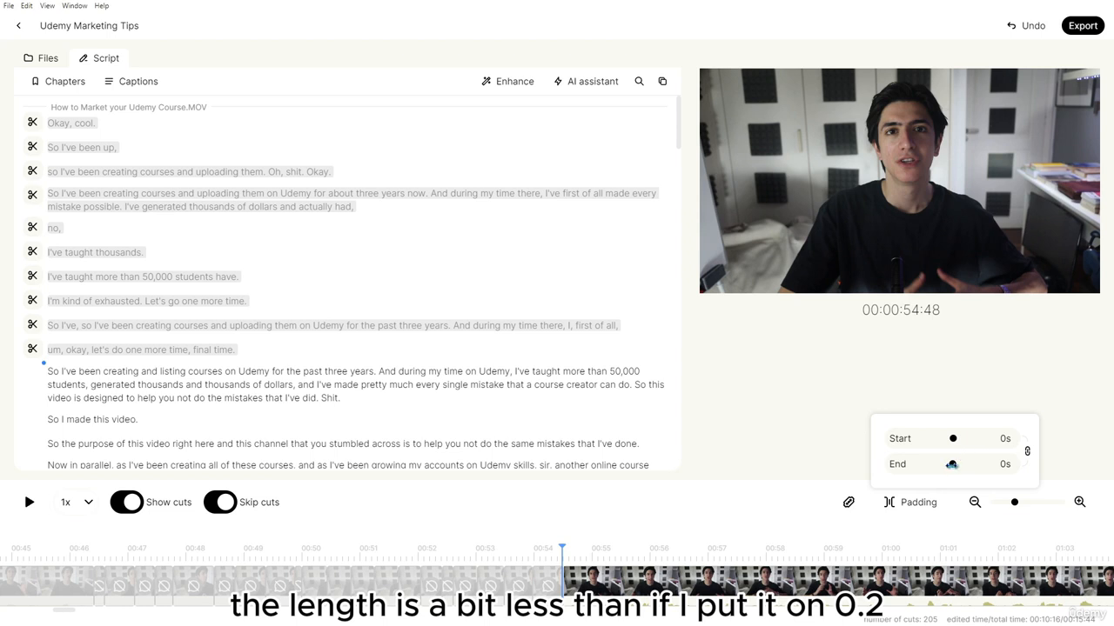
pyautogui.moveTo(964, 466); pyautogui.dragTo(966, 464)
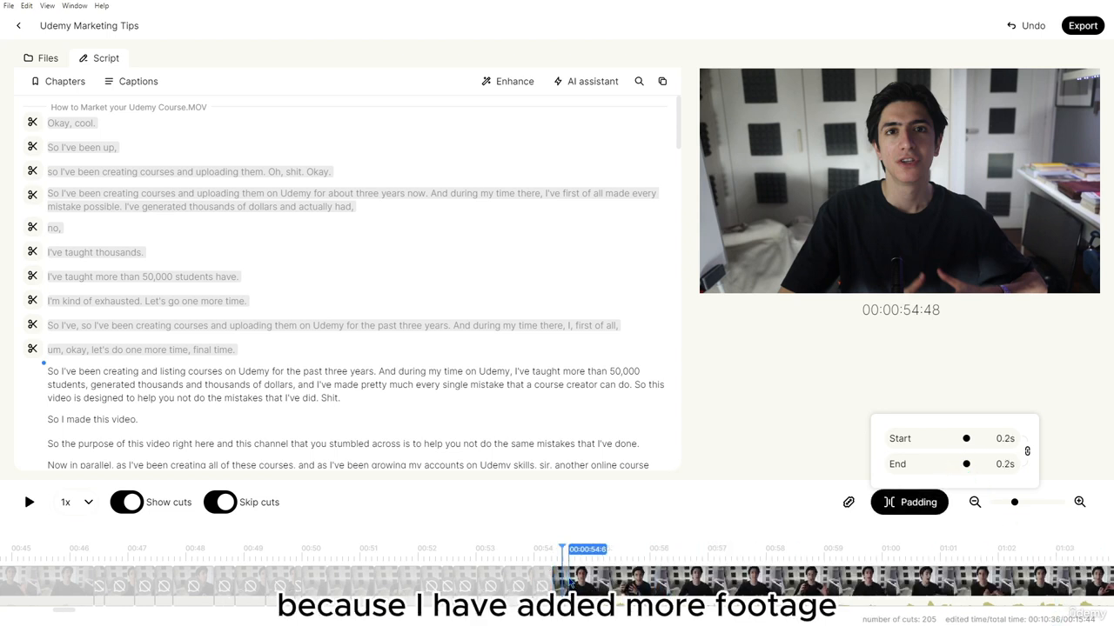
pyautogui.click(550, 559)
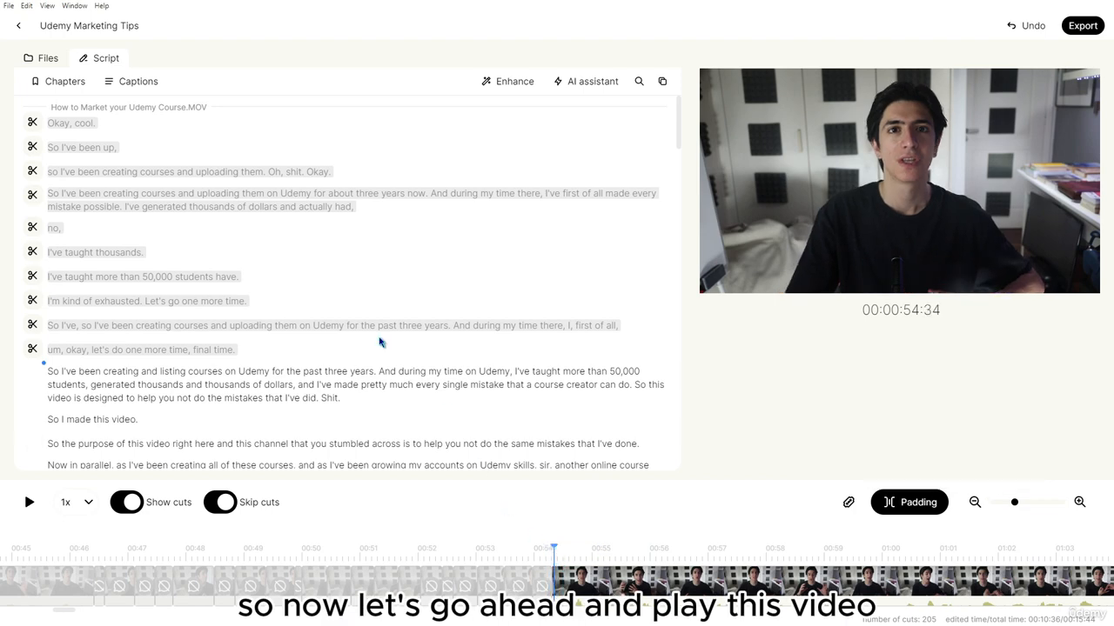
# Cut the botched sentence ending in 'Shit.' and the line 'So I made this video.'
pyautogui.press('space')
pyautogui.scroll(-4, 174, 435)
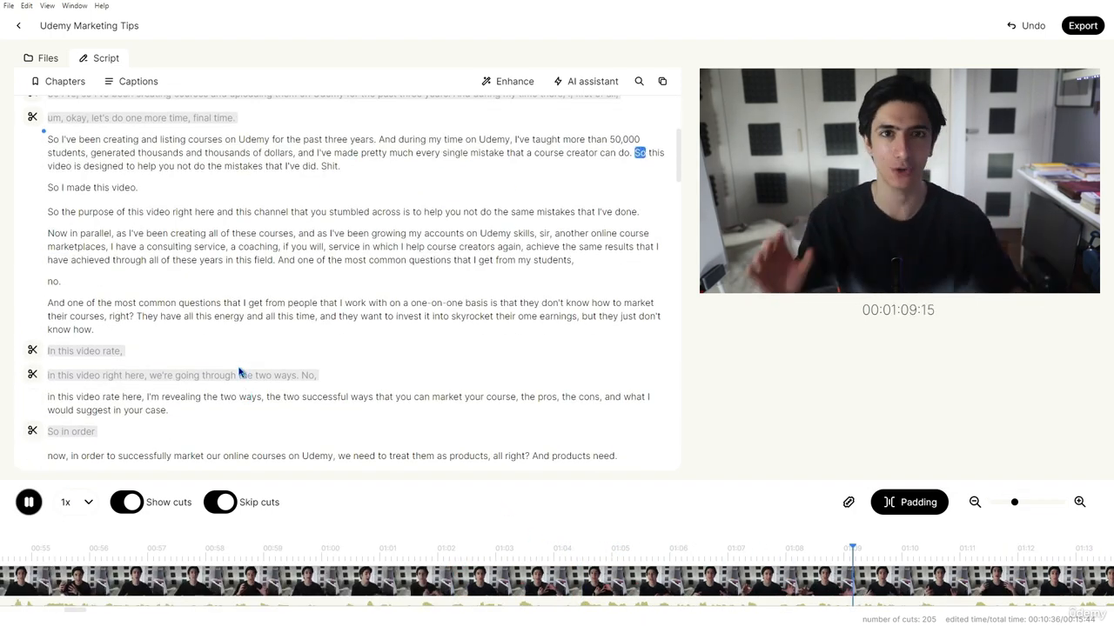
pyautogui.press('space')
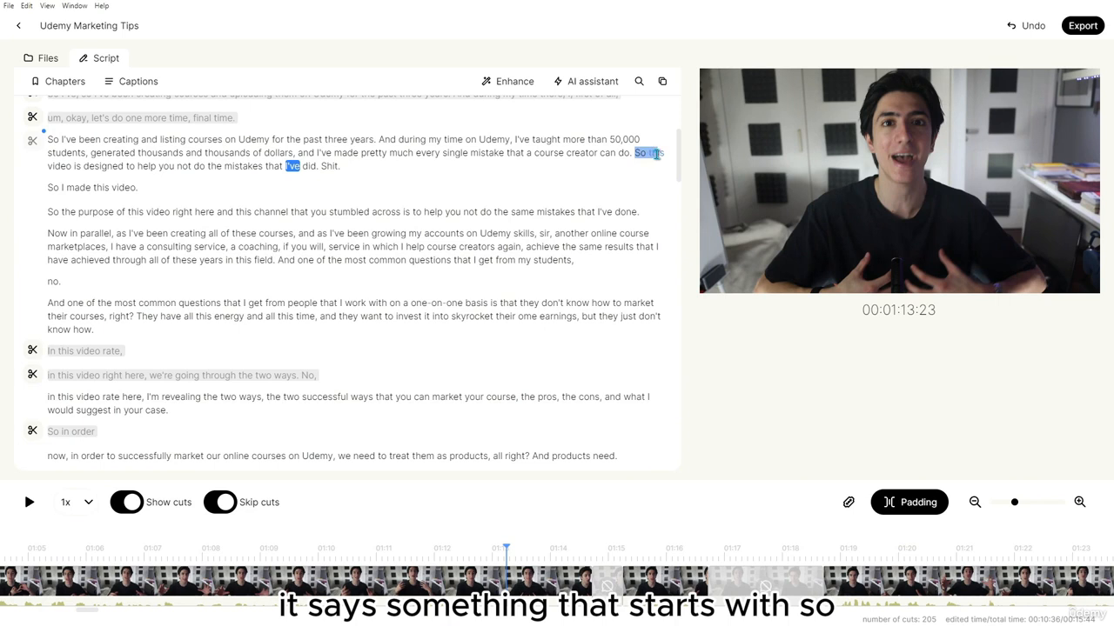
pyautogui.moveTo(661, 152); pyautogui.dragTo(664, 153)
pyautogui.moveTo(49, 187); pyautogui.dragTo(141, 188)
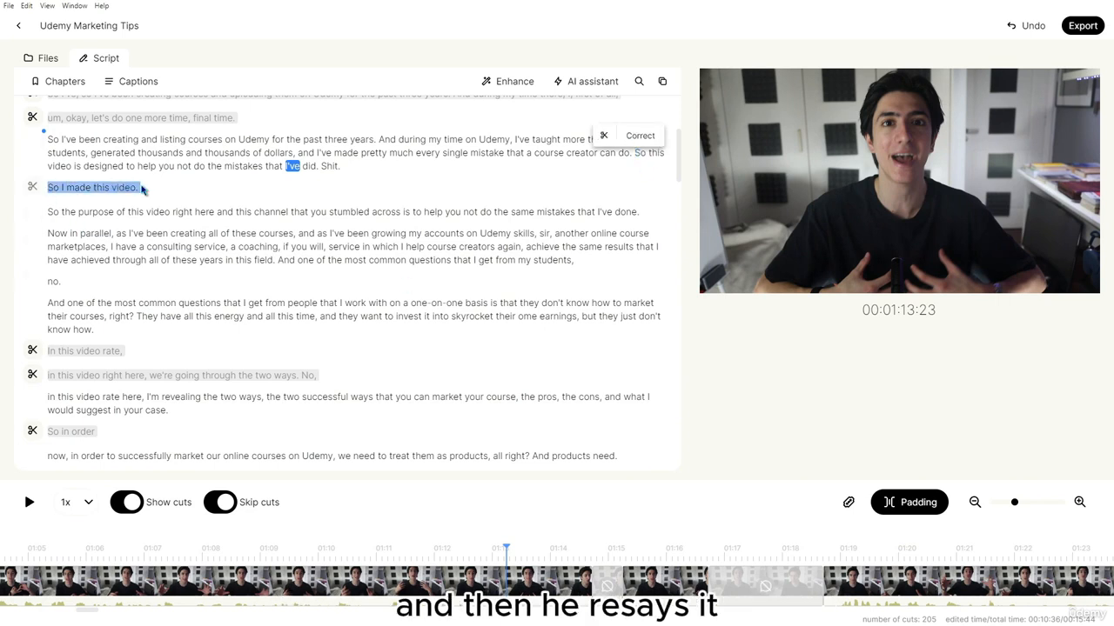
pyautogui.moveTo(47, 211); pyautogui.dragTo(167, 212)
pyautogui.click(52, 212)
pyautogui.moveTo(52, 211); pyautogui.dragTo(635, 153)
pyautogui.click(78, 187)
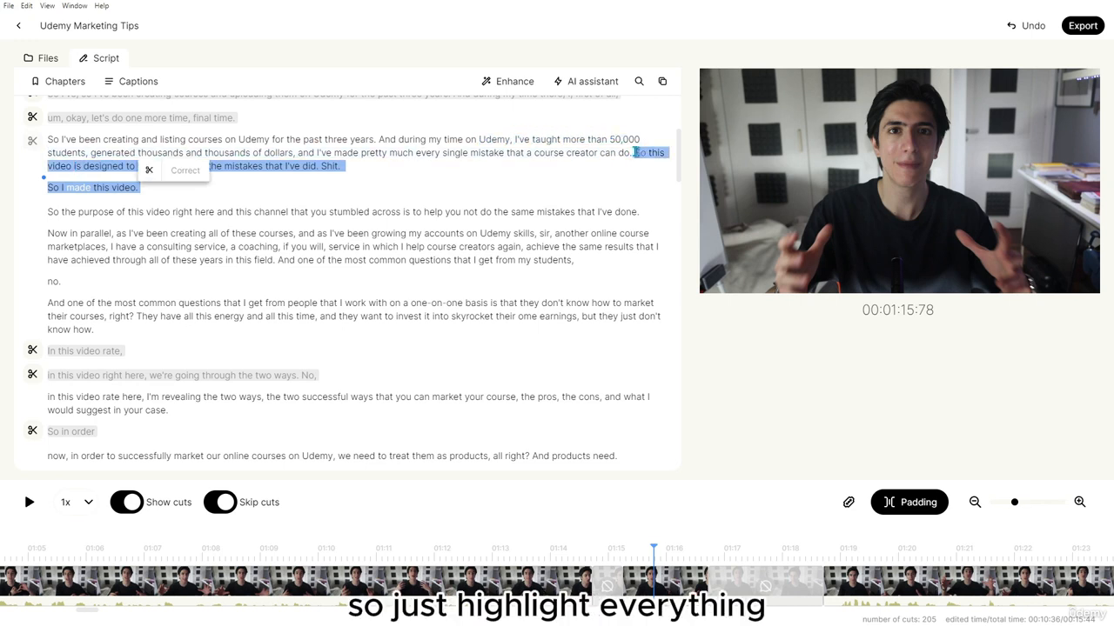
pyautogui.press('BackSpace')
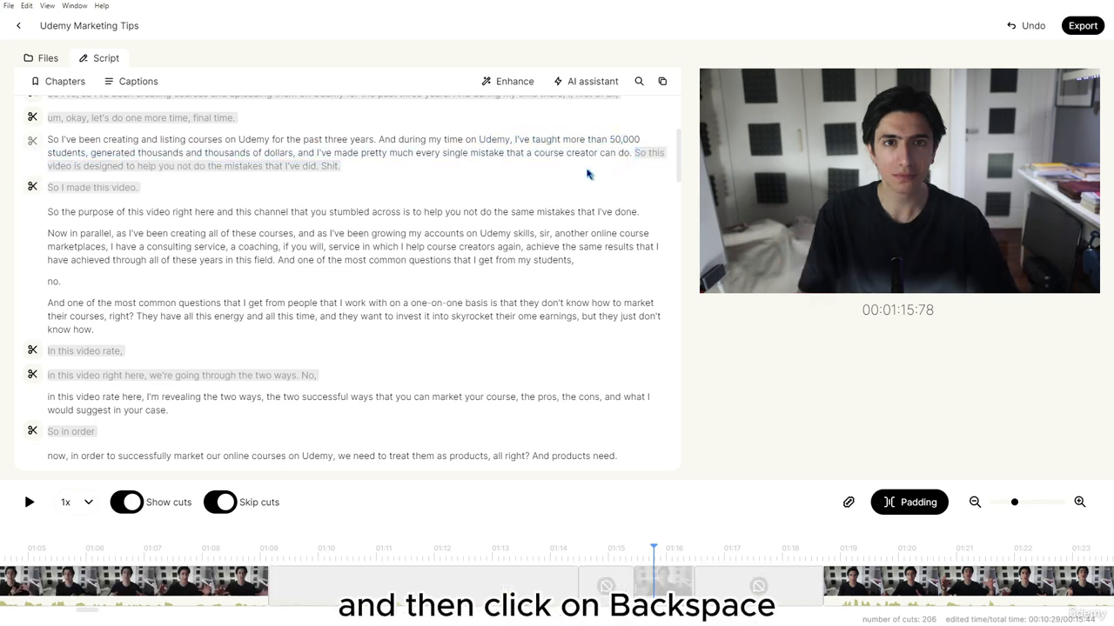
pyautogui.press('space')
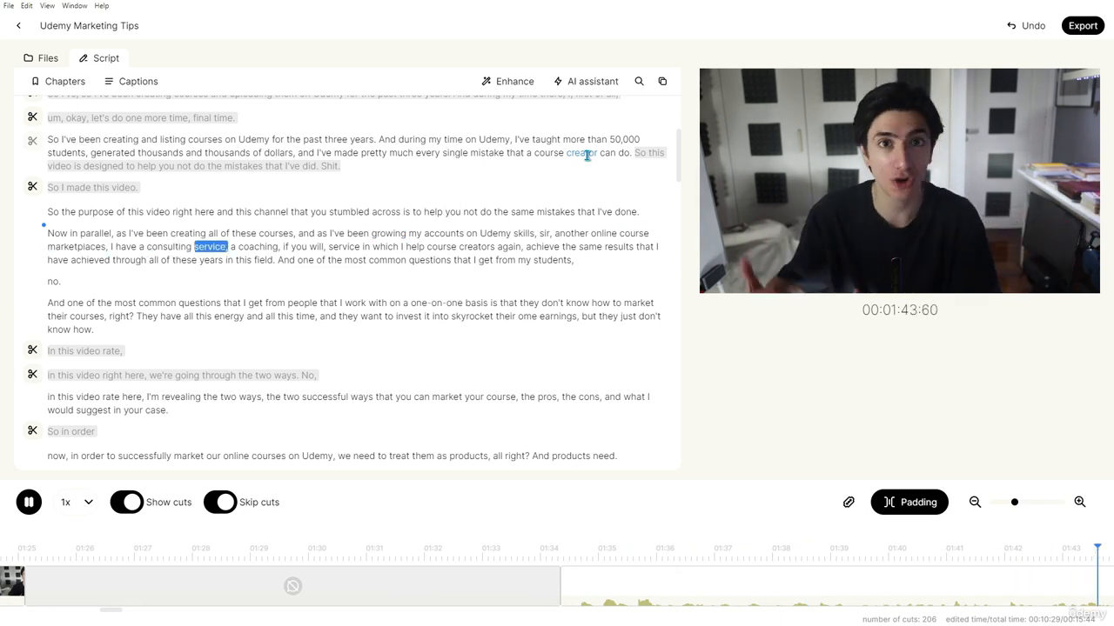
# Cut the abandoned question and its 'no.', then play back the edited section
pyautogui.click(279, 259)
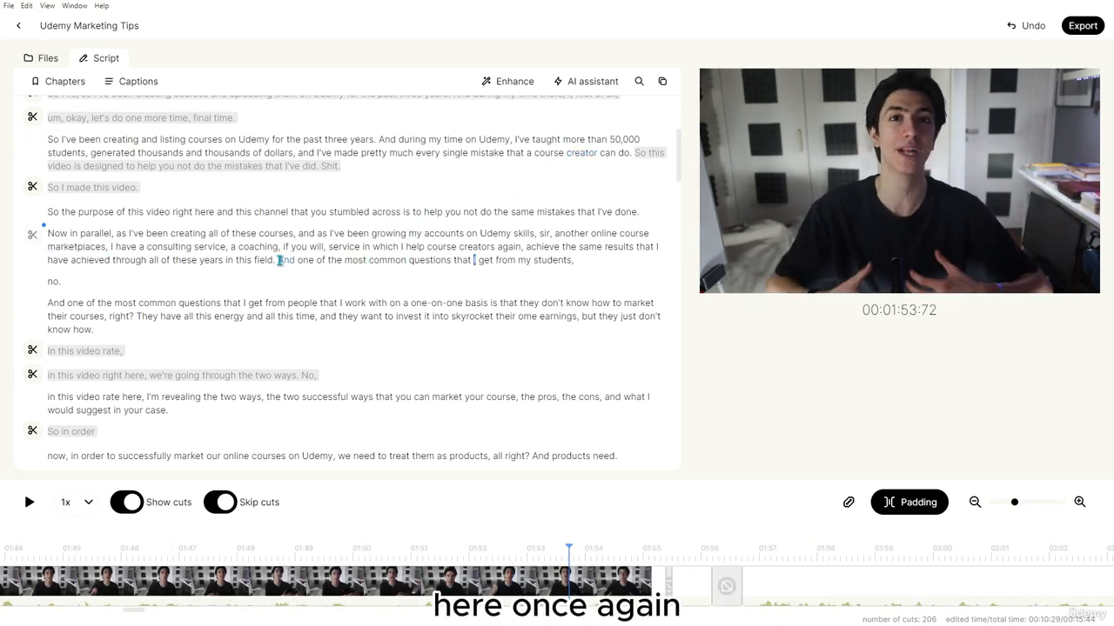
pyautogui.moveTo(280, 260)
pyautogui.mouseDown()
pyautogui.moveTo(377, 260)
pyautogui.moveTo(373, 279)
pyautogui.mouseUp()
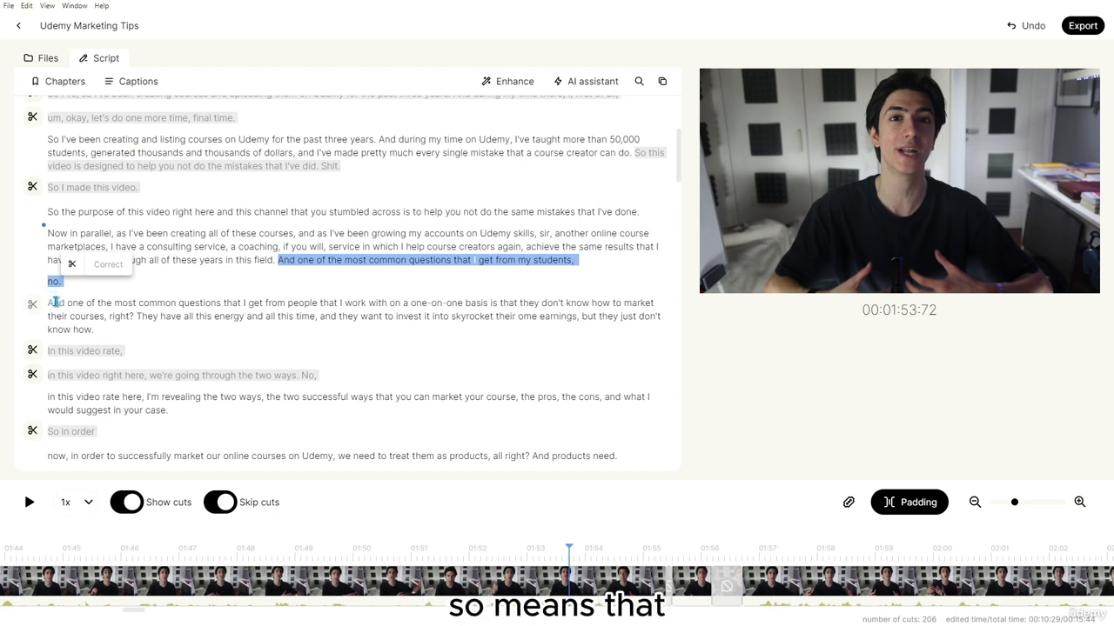
pyautogui.press('BackSpace')
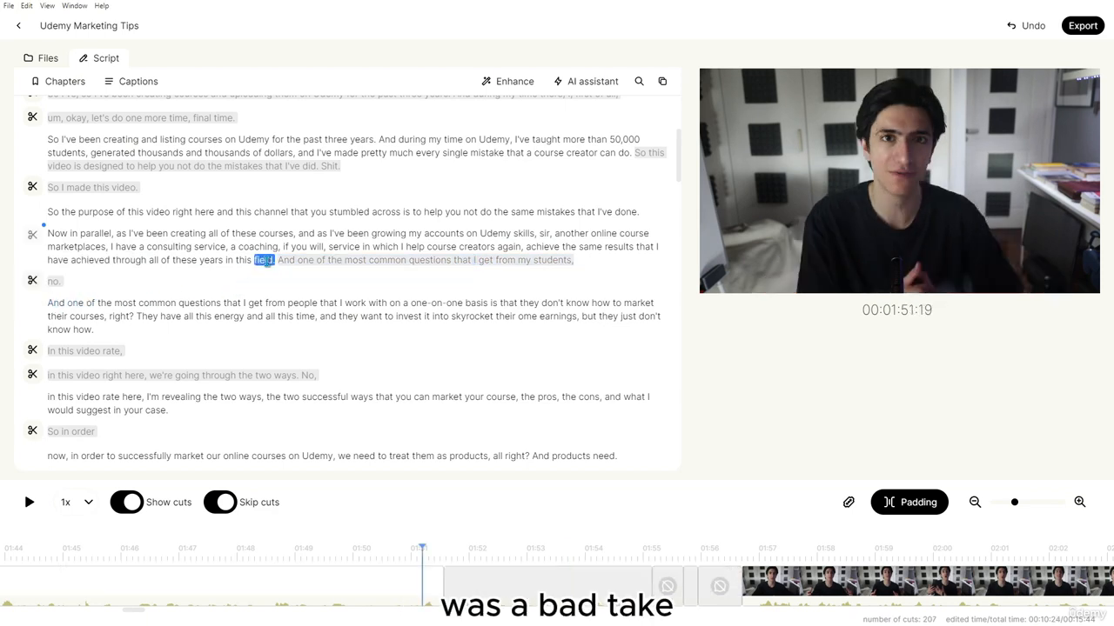
pyautogui.press('space')
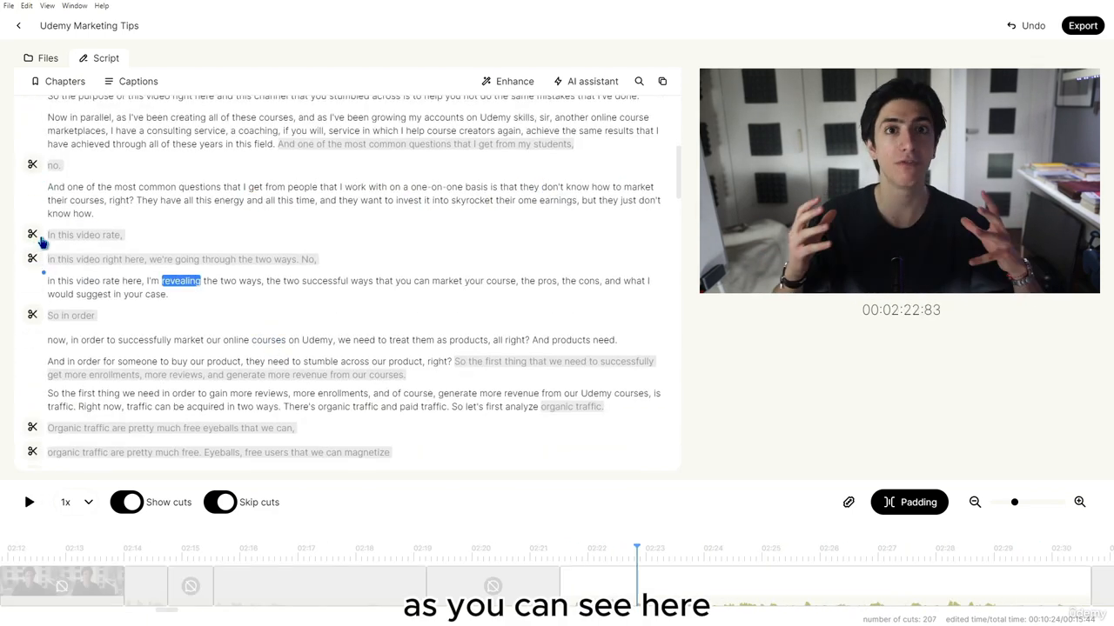
pyautogui.moveTo(47, 235); pyautogui.dragTo(126, 235)
pyautogui.moveTo(306, 258); pyautogui.dragTo(315, 259)
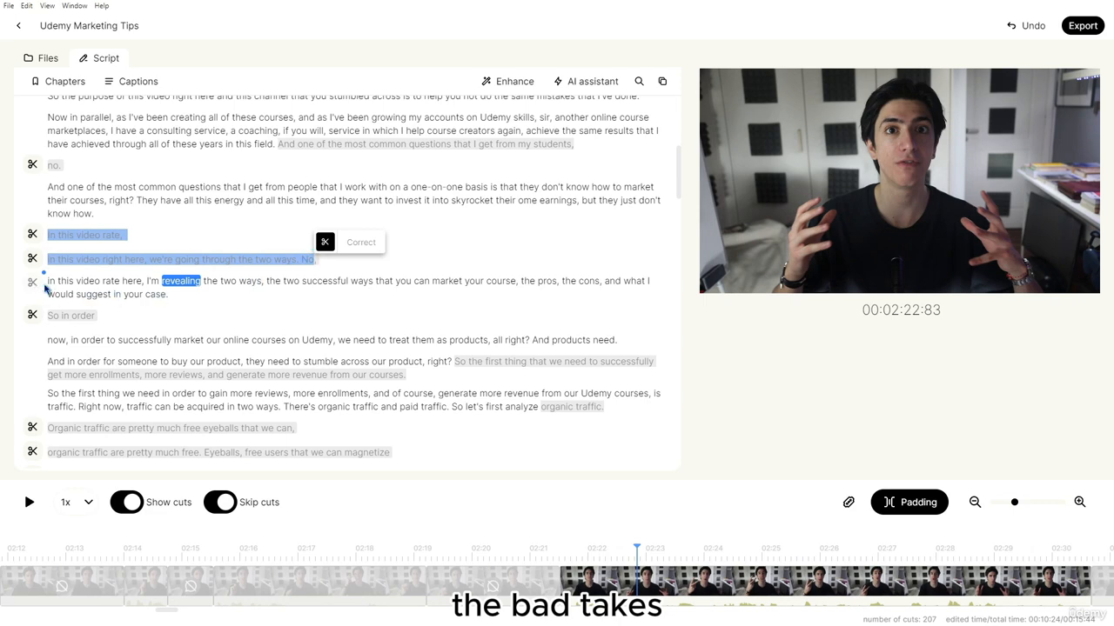
pyautogui.click(196, 281)
pyautogui.press('space')
pyautogui.scroll(-2, 427, 361)
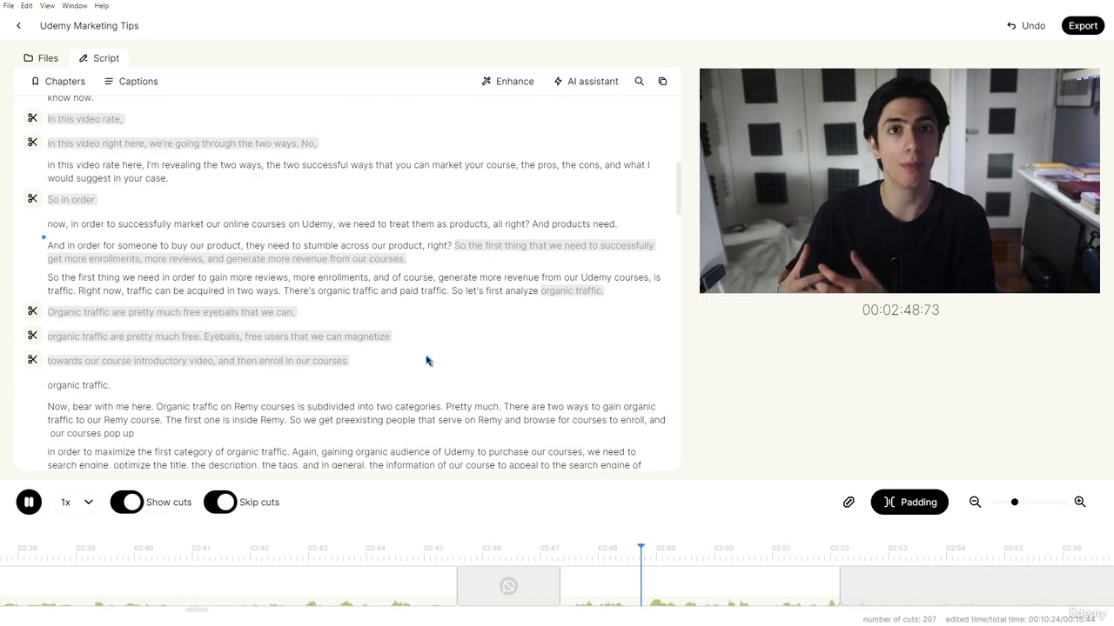
# Cut 'And products need.' and replay from 'right?' to check the transition, reaching 208 cuts
pyautogui.moveTo(532, 223); pyautogui.dragTo(640, 223)
pyautogui.press('BackSpace')
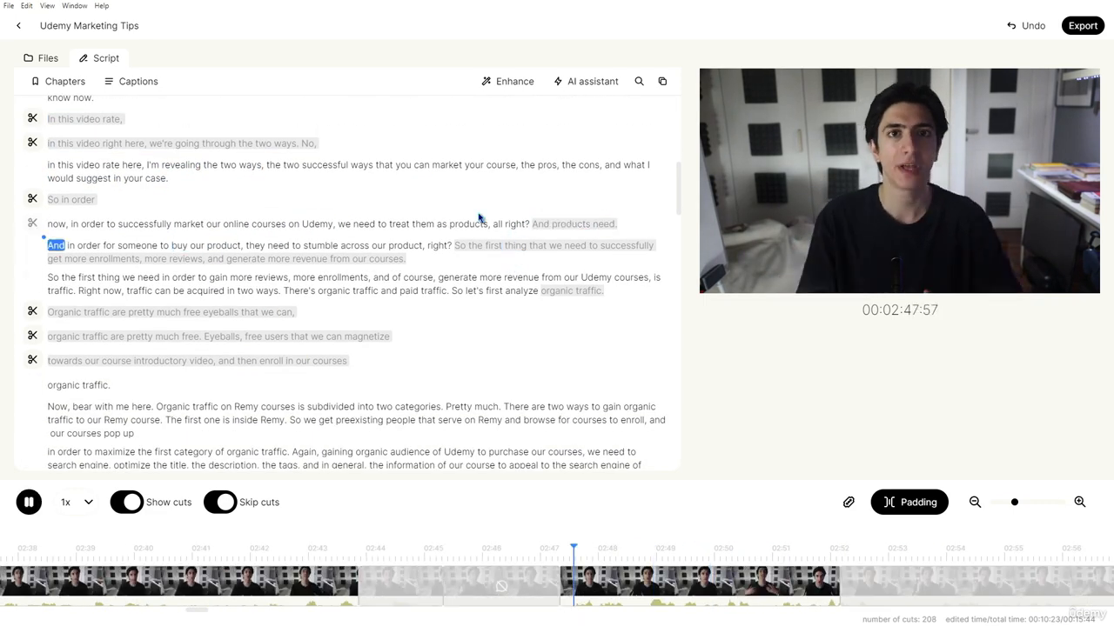
pyautogui.doubleClick(440, 247)
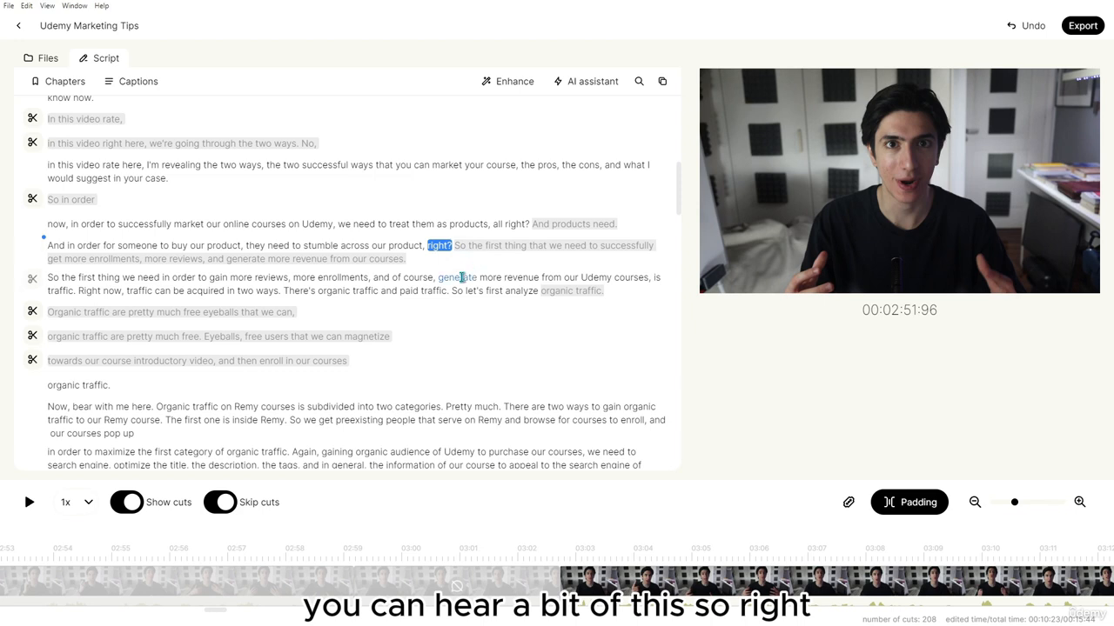
pyautogui.press('space')
pyautogui.click(439, 246)
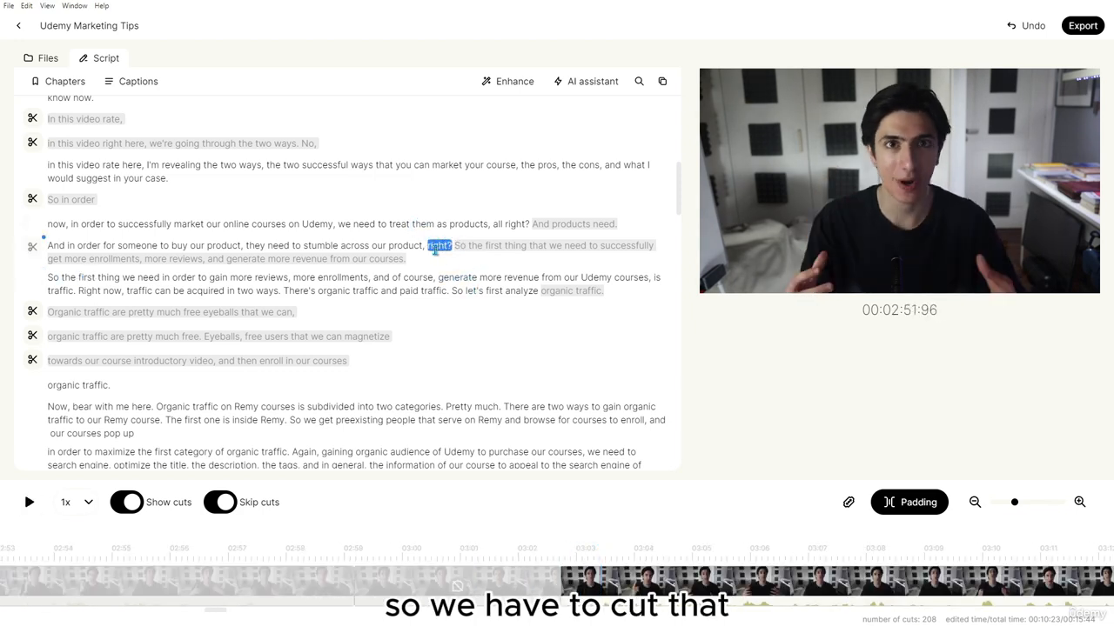
pyautogui.click(355, 245)
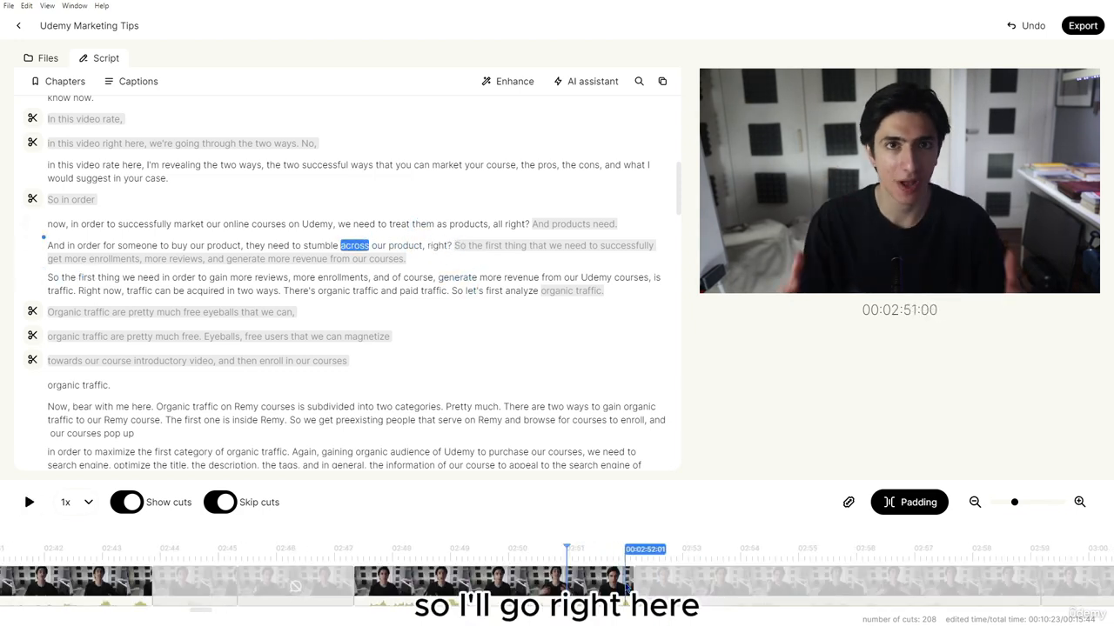
# Trim the cut after 'right?' on a zoomed timeline and preview it, leaving 209 cuts and 00:09:50
pyautogui.moveTo(1014, 502); pyautogui.dragTo(1061, 502)
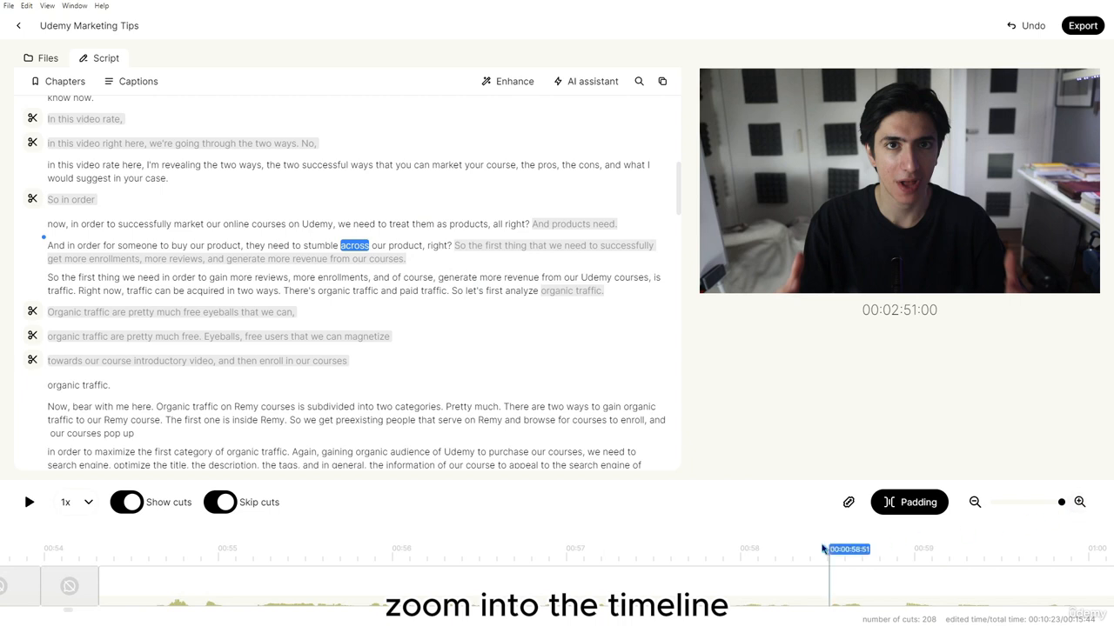
pyautogui.press('space')
pyautogui.press('space')
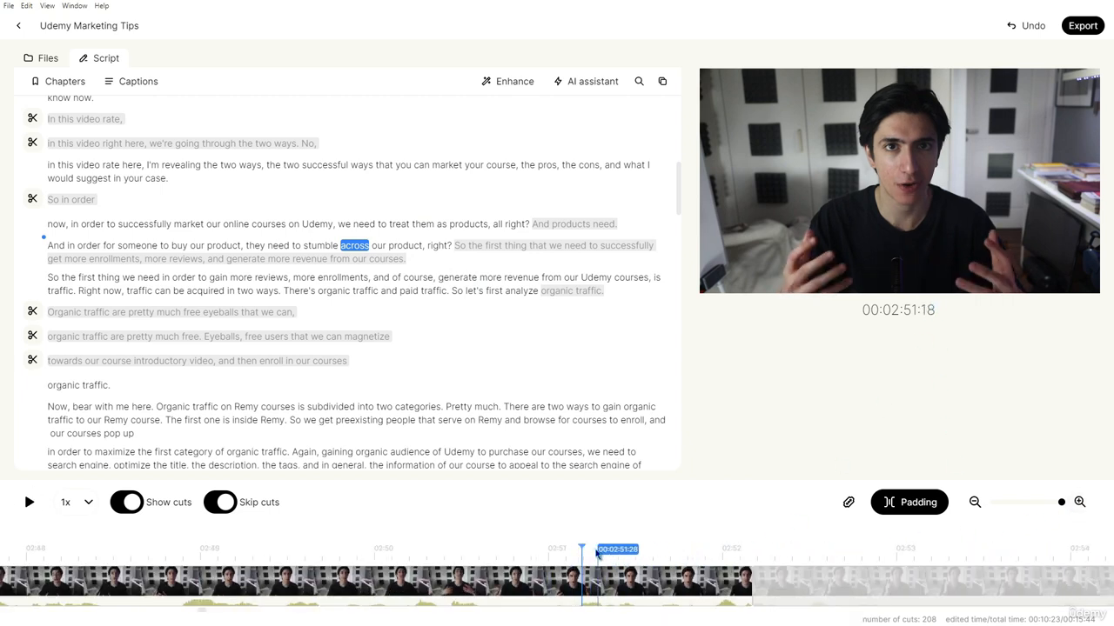
pyautogui.click(746, 578)
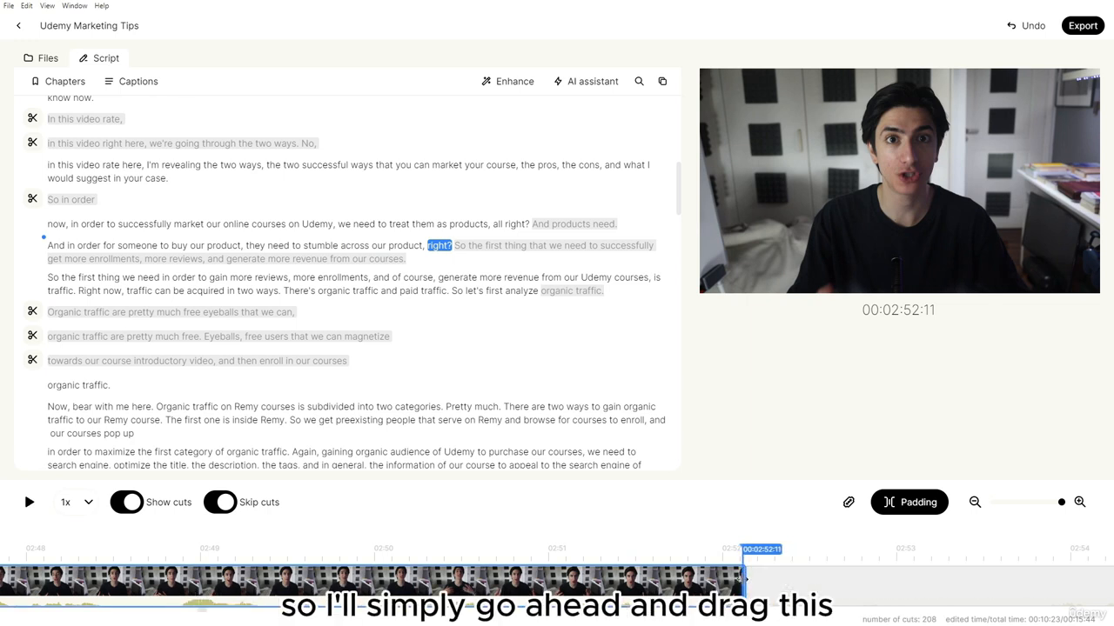
pyautogui.moveTo(701, 553); pyautogui.dragTo(470, 556)
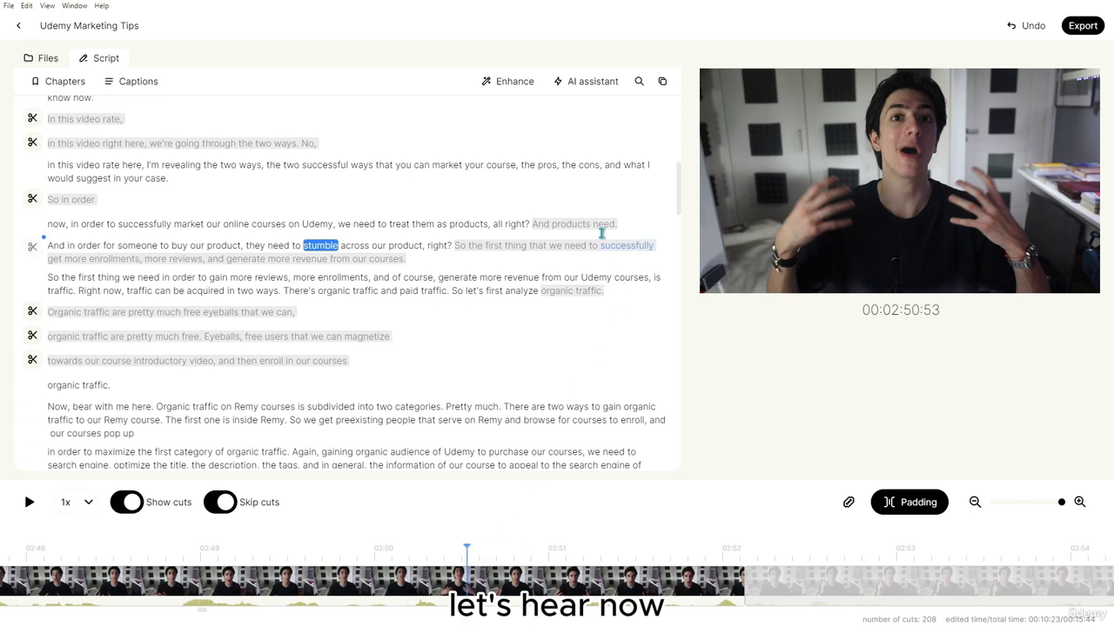
pyautogui.press('space')
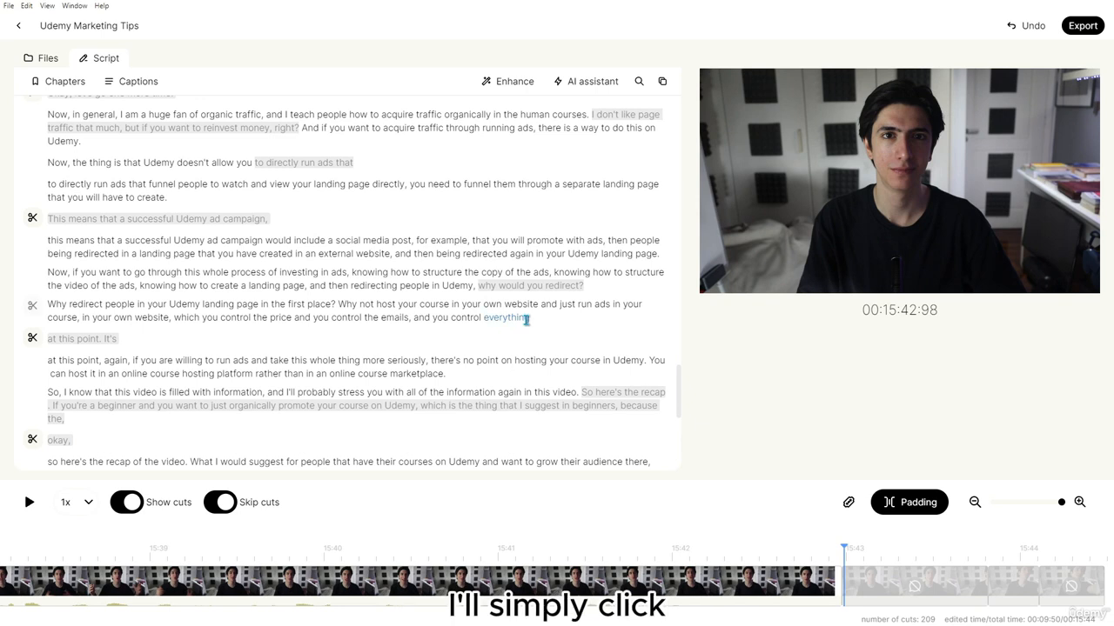
# Export the edit as a Video (.mp4) file named 'Udemy Marketing Tips'
pyautogui.click(1082, 26)
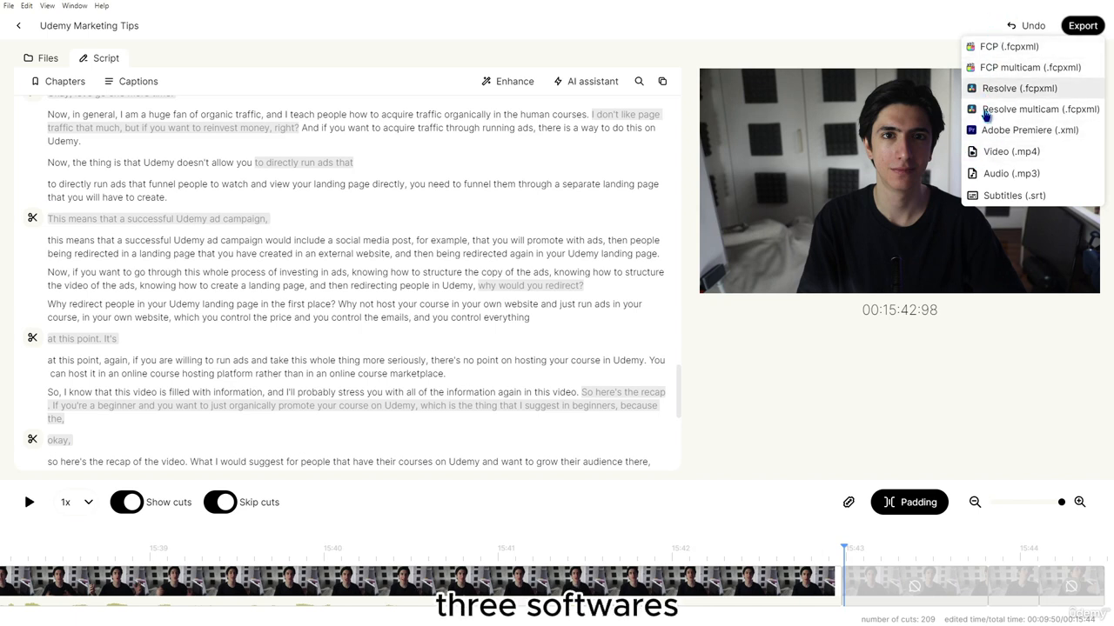
pyautogui.click(983, 152)
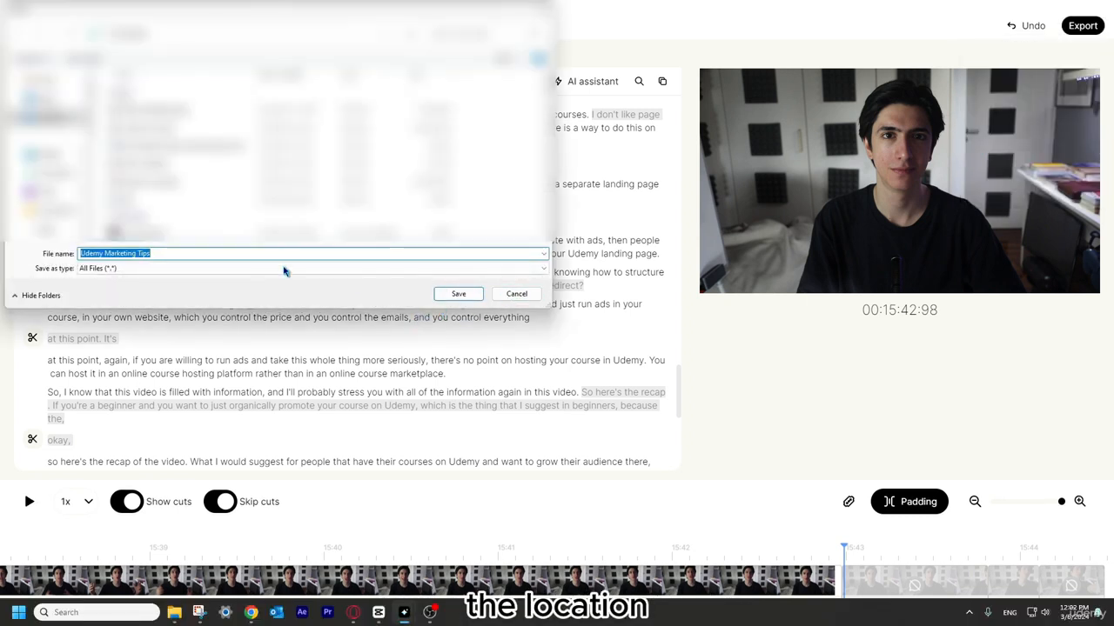
pyautogui.click(459, 293)
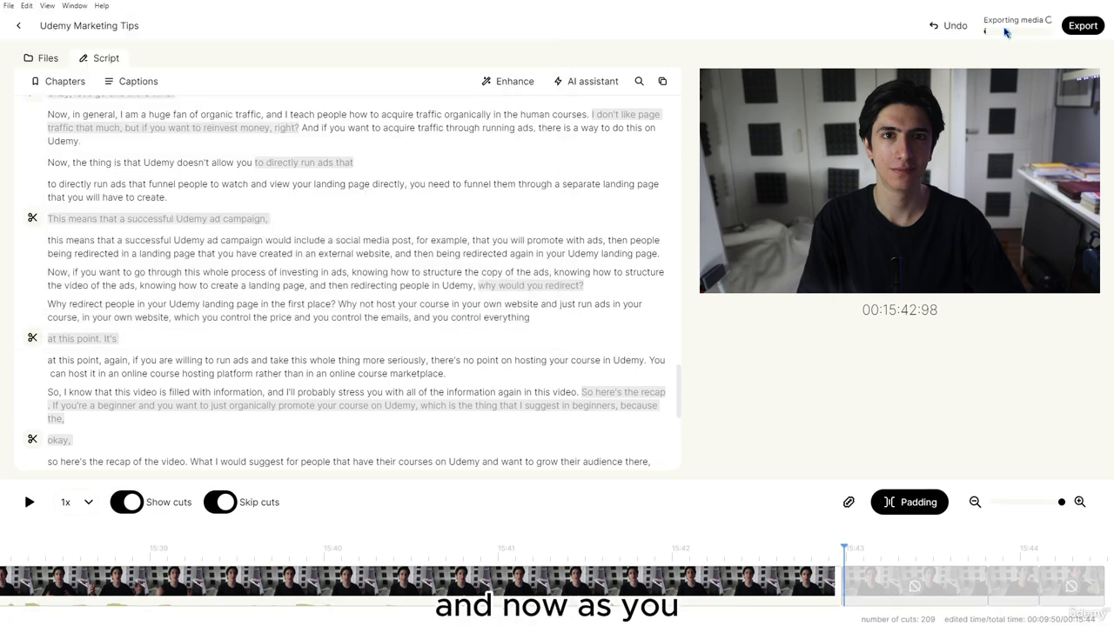